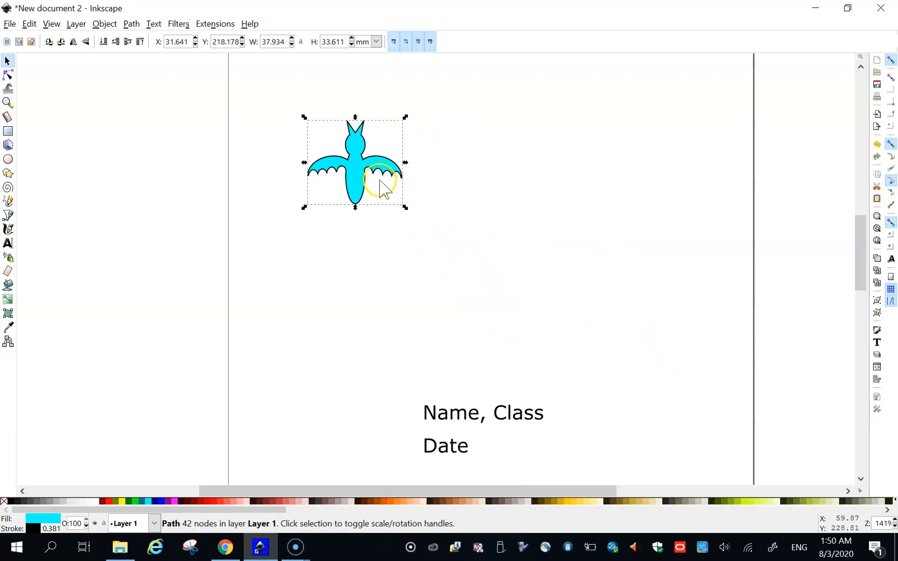
- Move the bat off the left edge of the page and draw a yellow ellipse about 105 by 49 mm at 100% opacity
click(248, 248)
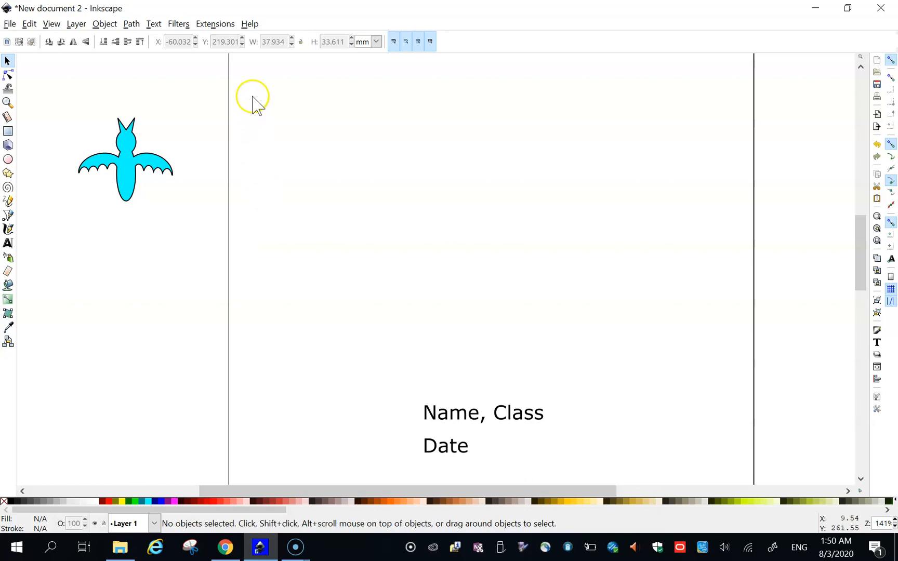
click(8, 159)
mouse_move(358, 176)
mouse_down()
mouse_move(443, 242)
mouse_move(587, 256)
mouse_move(618, 293)
mouse_up()
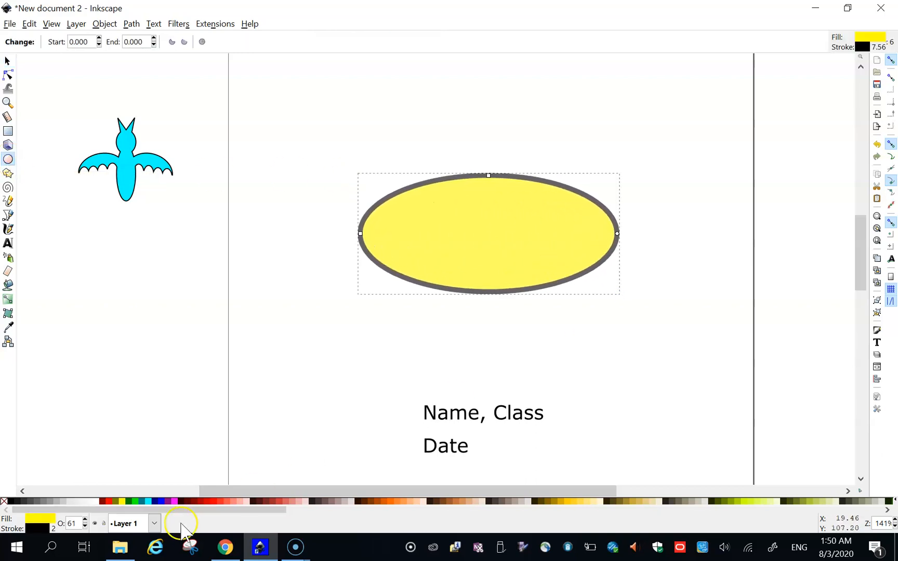
drag(86, 520, 85, 520)
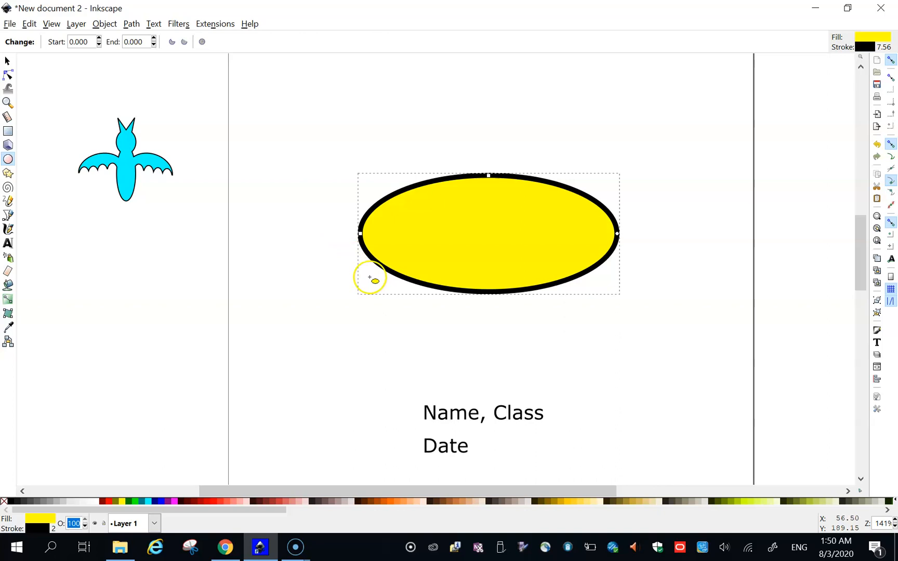
- Draw a circle about 27 mm across over the ellipse's lower-left edge, filled purple at 63% opacity
drag(355, 264, 419, 321)
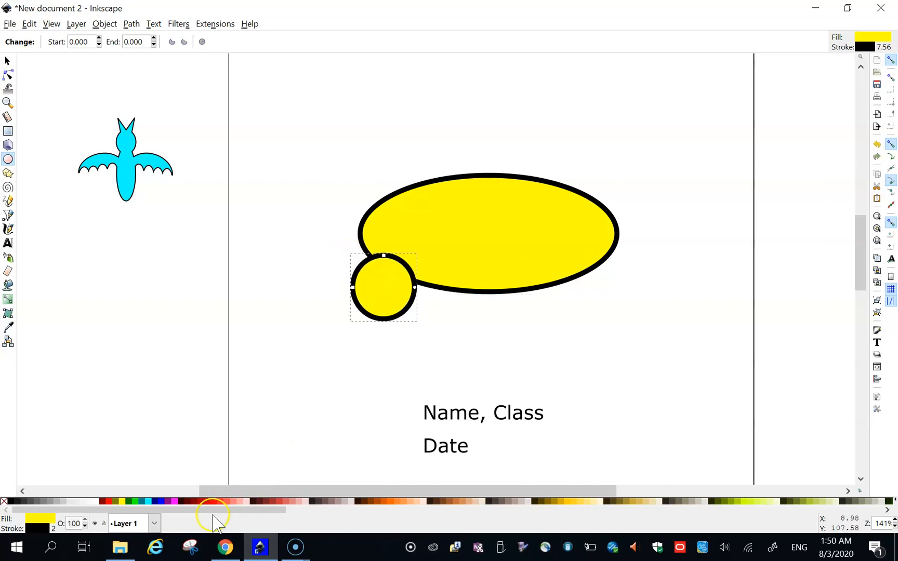
click(171, 501)
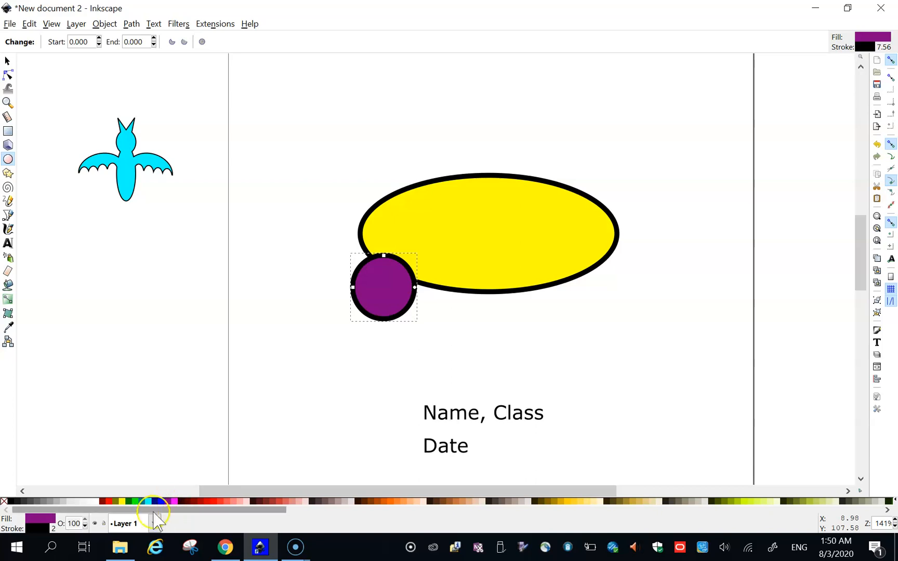
drag(85, 525, 85, 525)
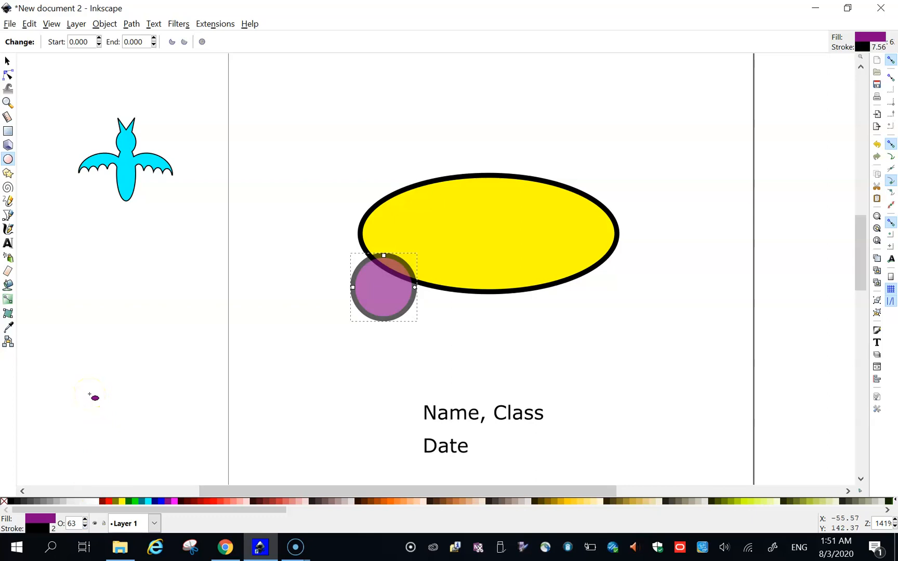
click(7, 61)
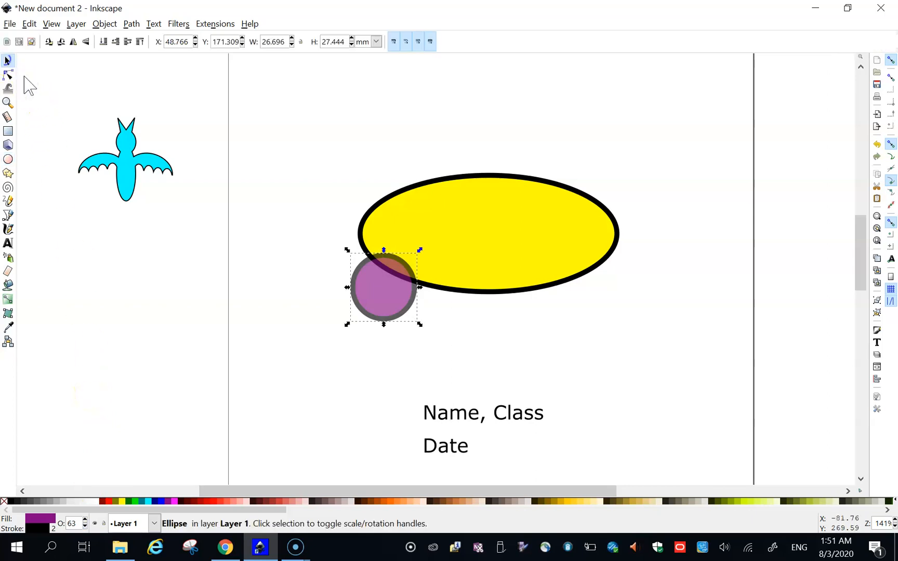
- Duplicate the purple circle into a row of four overlapping circles along the yellow ellipse's lower edge
drag(385, 279, 370, 295)
key(ctrl+d)
drag(467, 282, 551, 278)
key(ctrl+d)
key(ctrl+d)
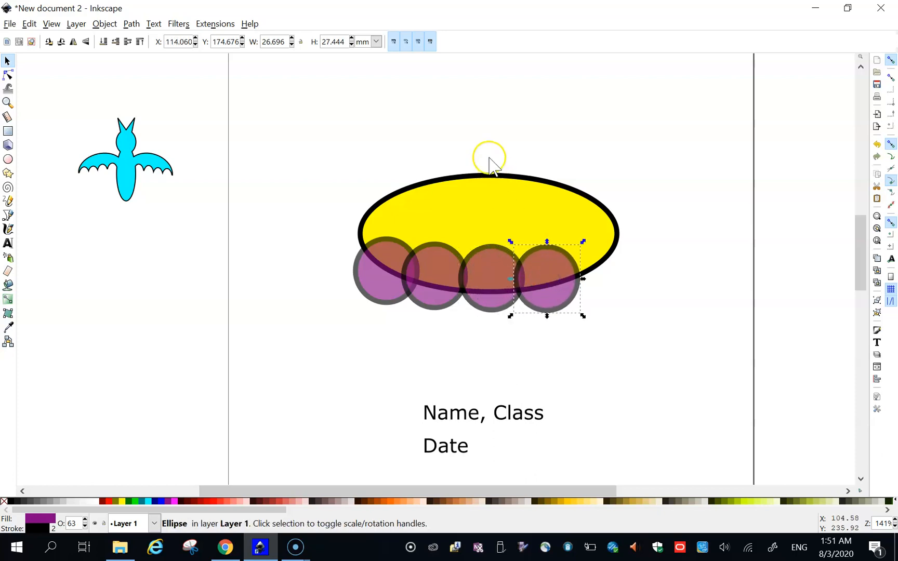
click(493, 166)
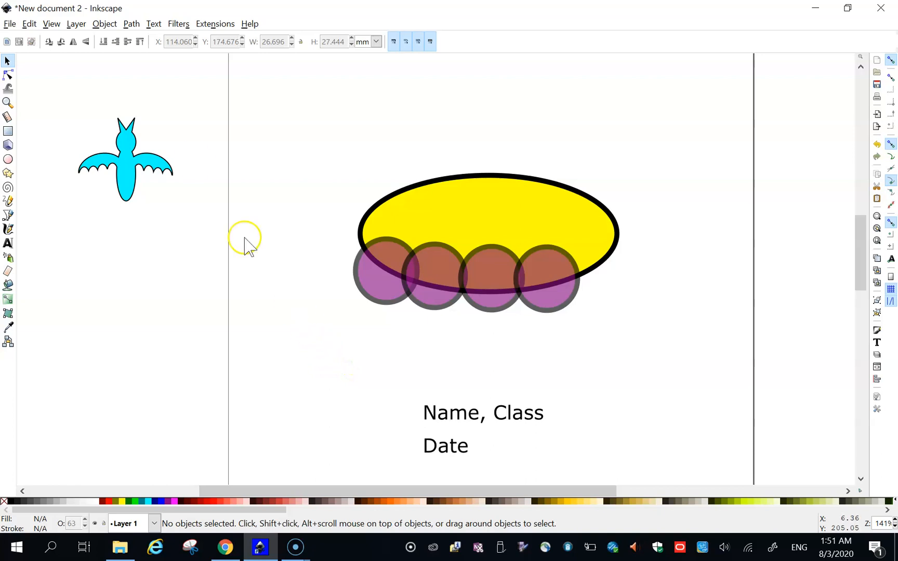
click(132, 24)
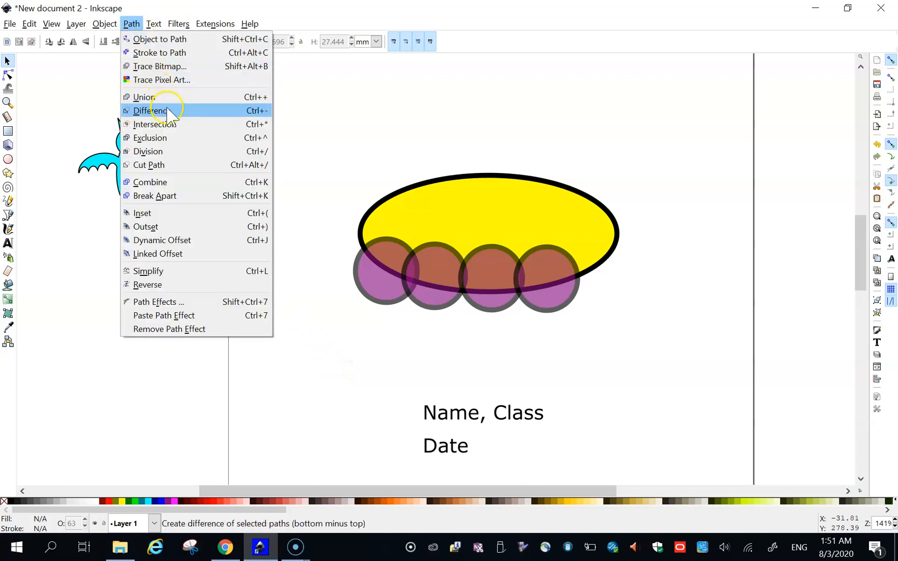
click(129, 23)
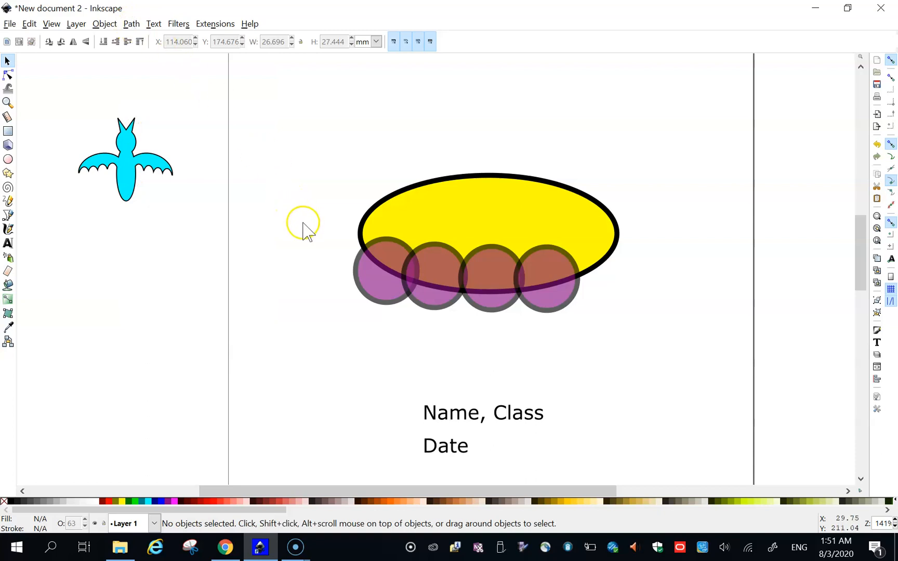
click(381, 284)
click(437, 287)
click(487, 302)
click(541, 300)
click(535, 219)
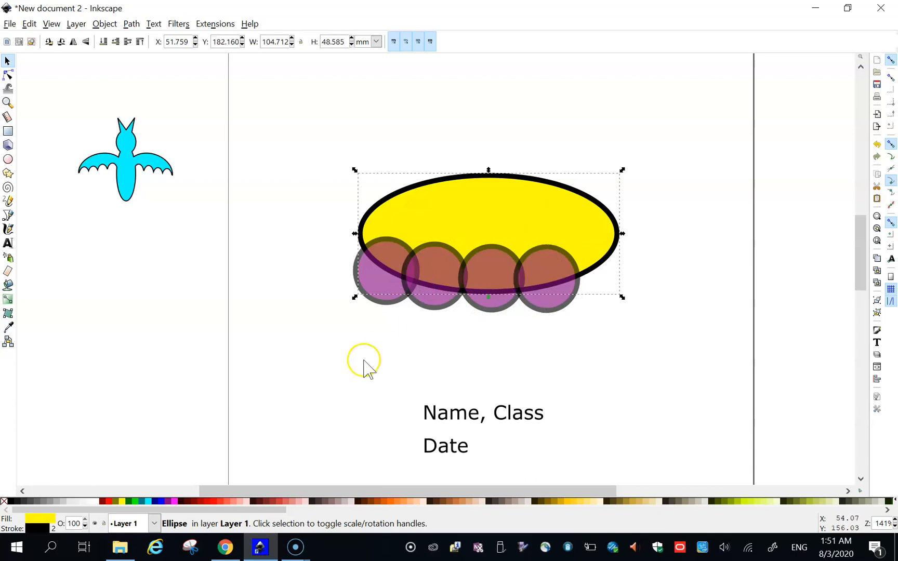
click(332, 344)
- Merge the four purple circles into a single shape with a Union
drag(342, 314, 598, 234)
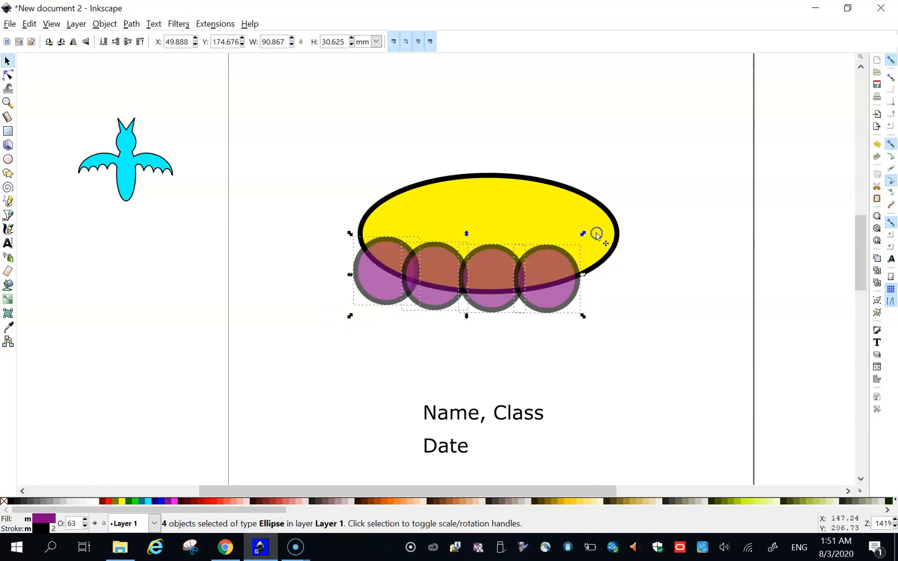
click(132, 24)
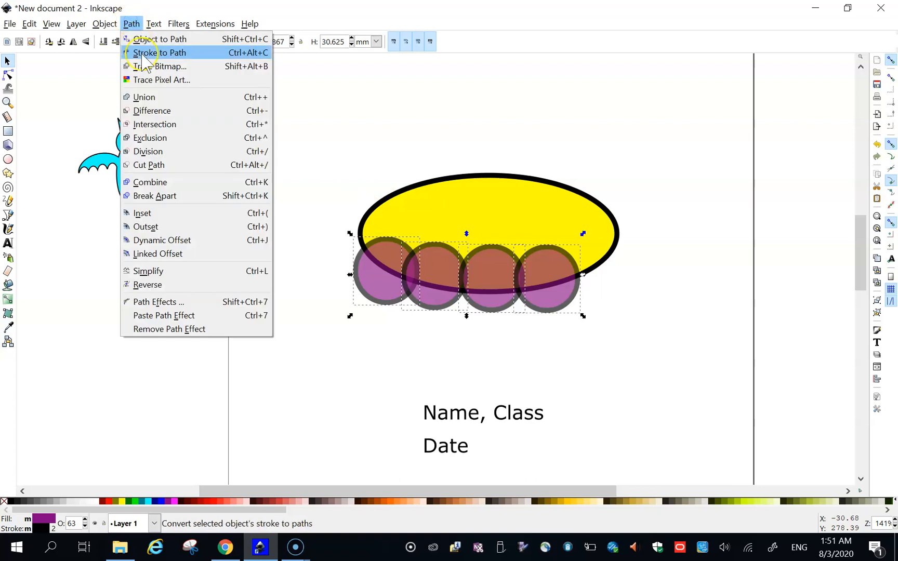
click(171, 103)
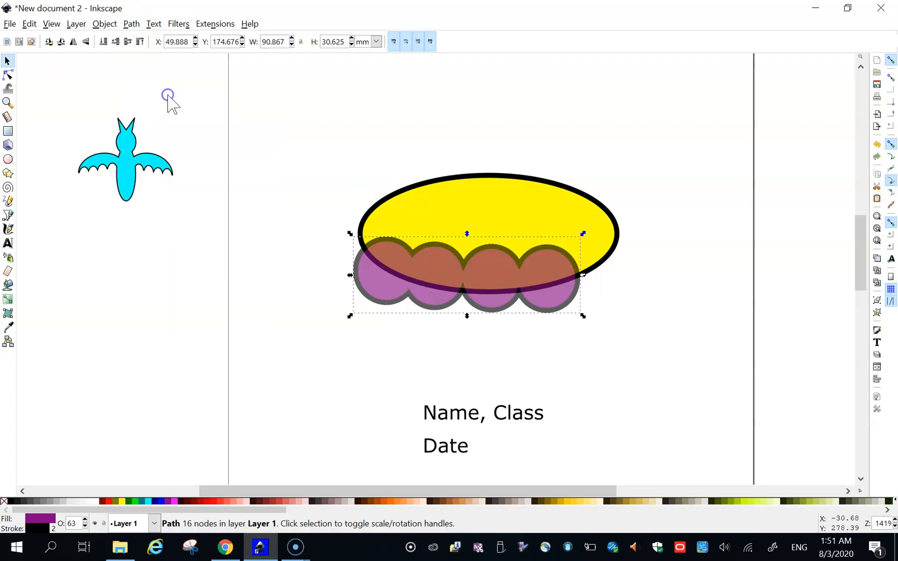
click(313, 171)
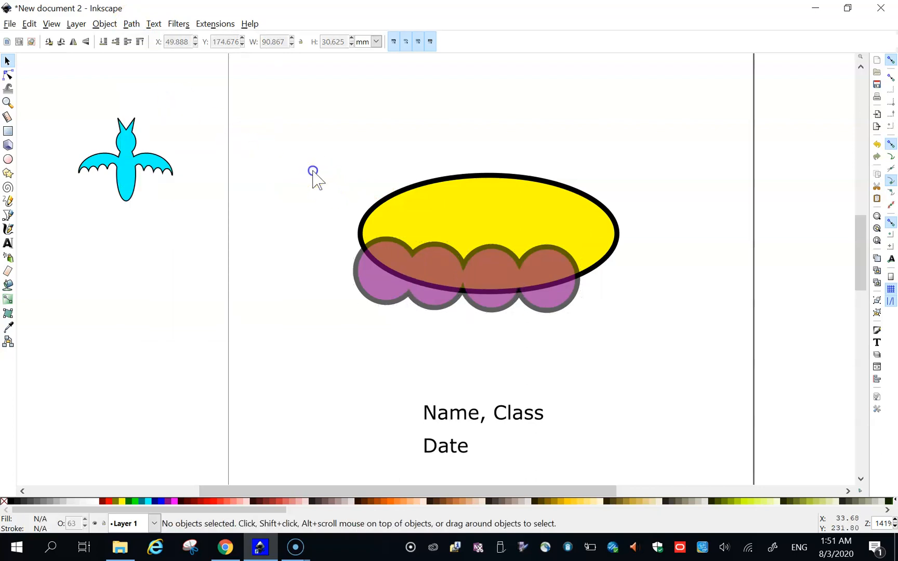
click(409, 261)
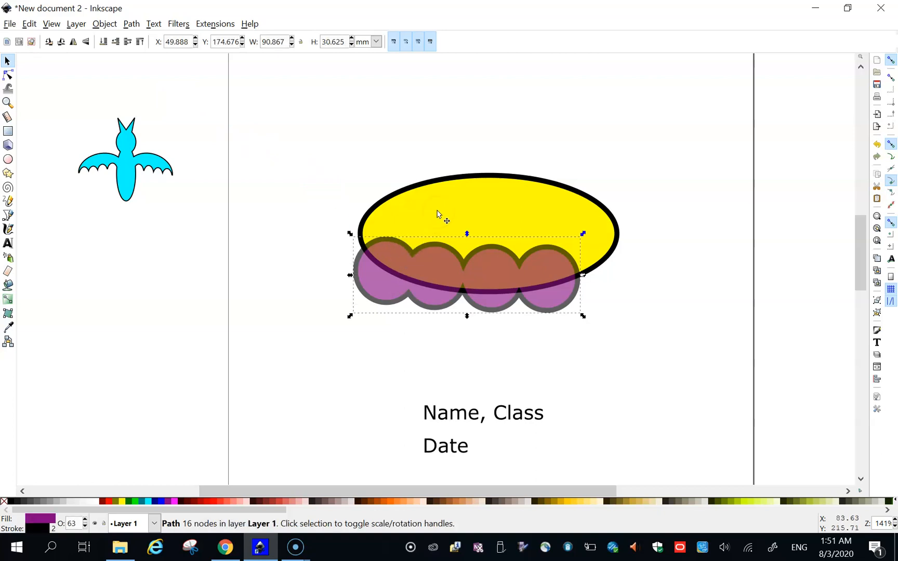
- Cut the merged circles out of the yellow ellipse with a Difference to form a scalloped wing
click(355, 171)
drag(322, 140, 661, 351)
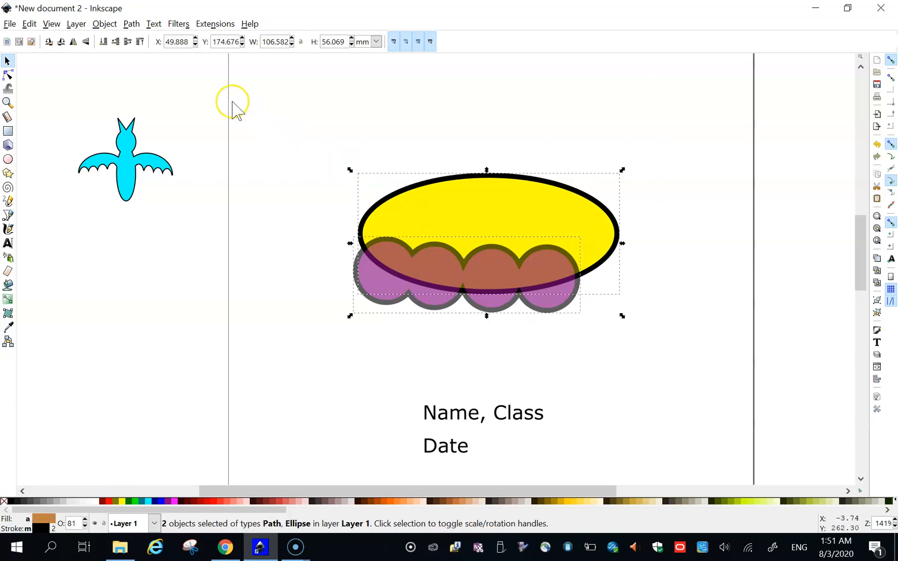
click(131, 24)
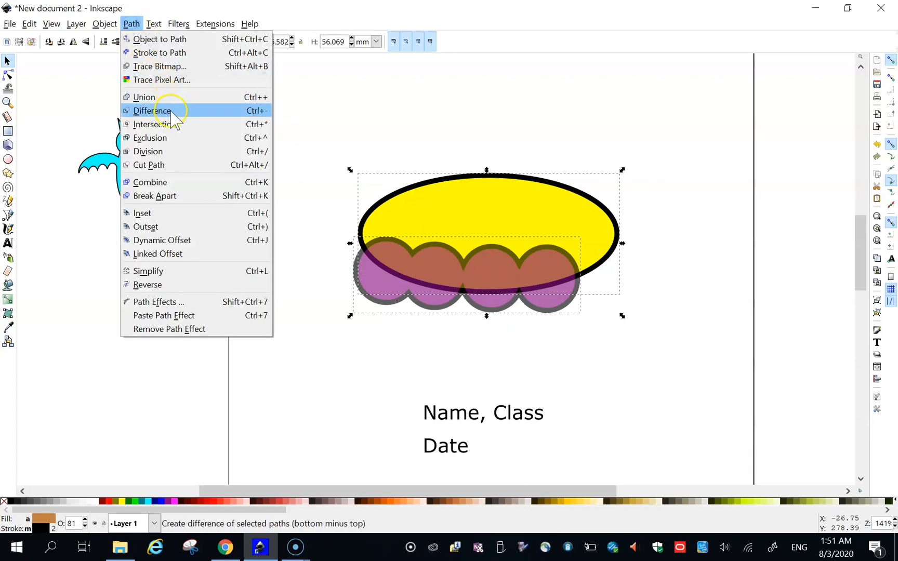
click(152, 111)
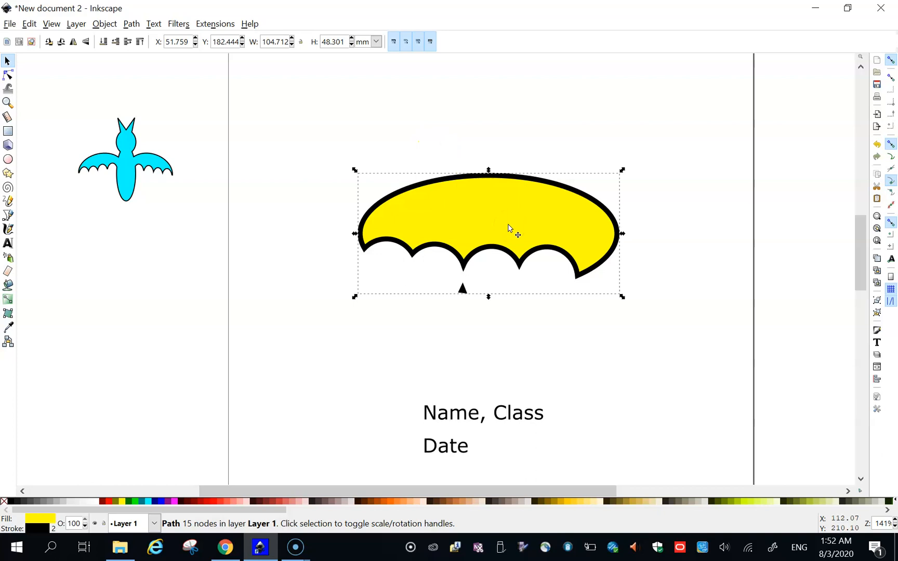
- Resize the yellow scalloped wing to about 104 by 65 mm and delete it
drag(488, 171, 427, 173)
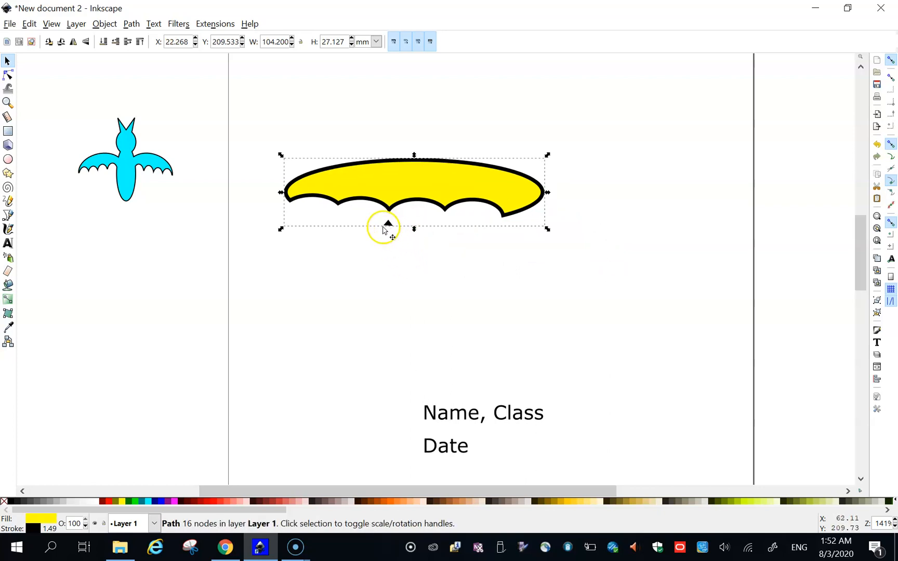
drag(414, 229, 429, 321)
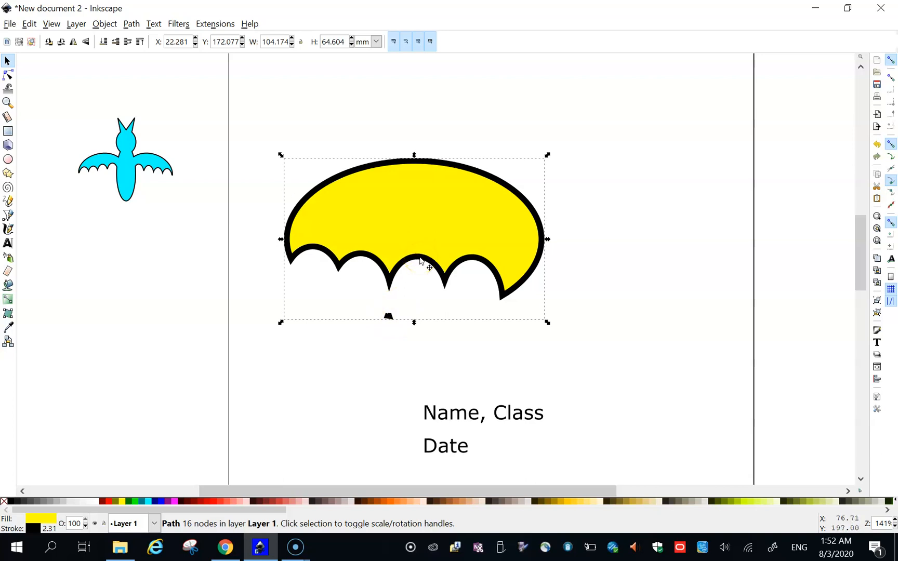
click(378, 270)
key(Delete)
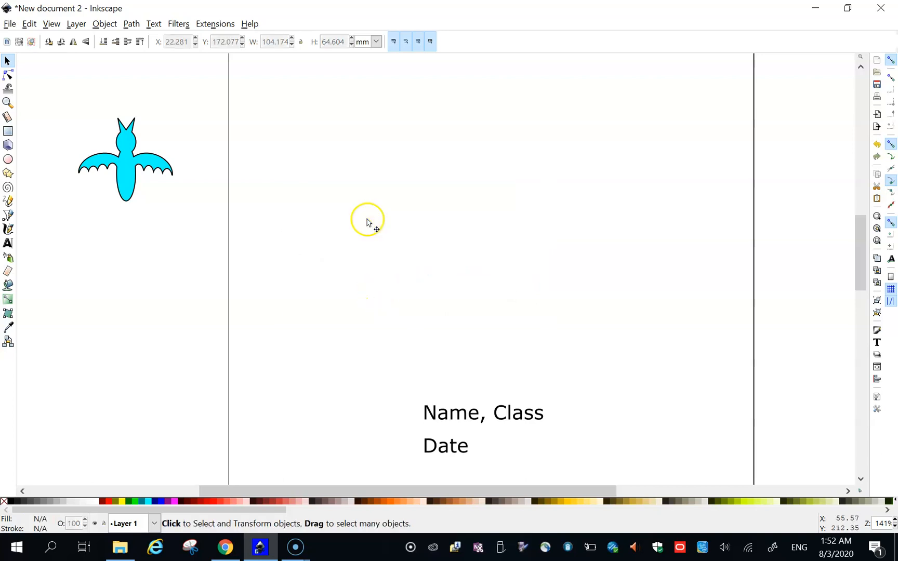
- Move the blue bat onto the page above the text and enlarge it to about 137 by 98 mm
drag(128, 168, 336, 155)
drag(385, 194, 637, 362)
drag(563, 238, 583, 238)
click(328, 396)
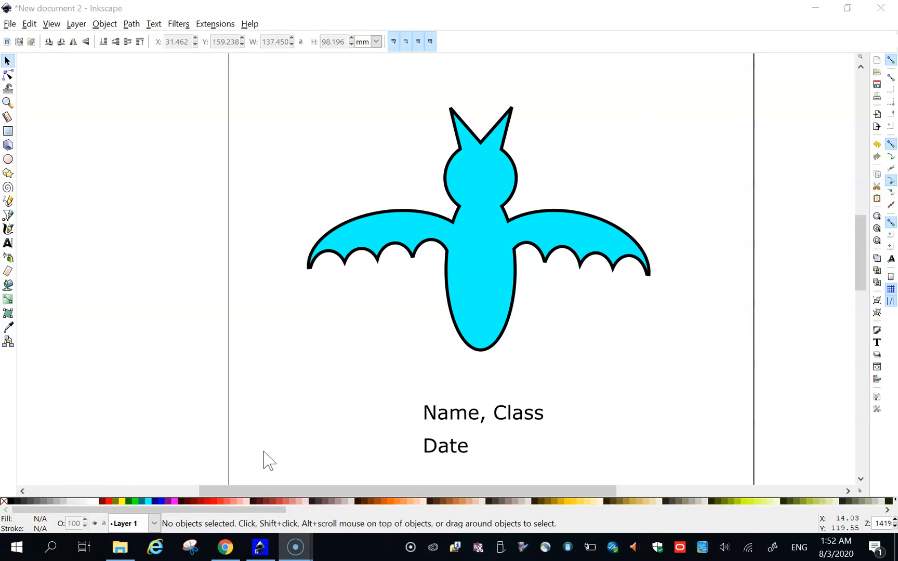
- Shrink the bat to about 57 by 40 mm and move it off the left edge of the page
click(498, 258)
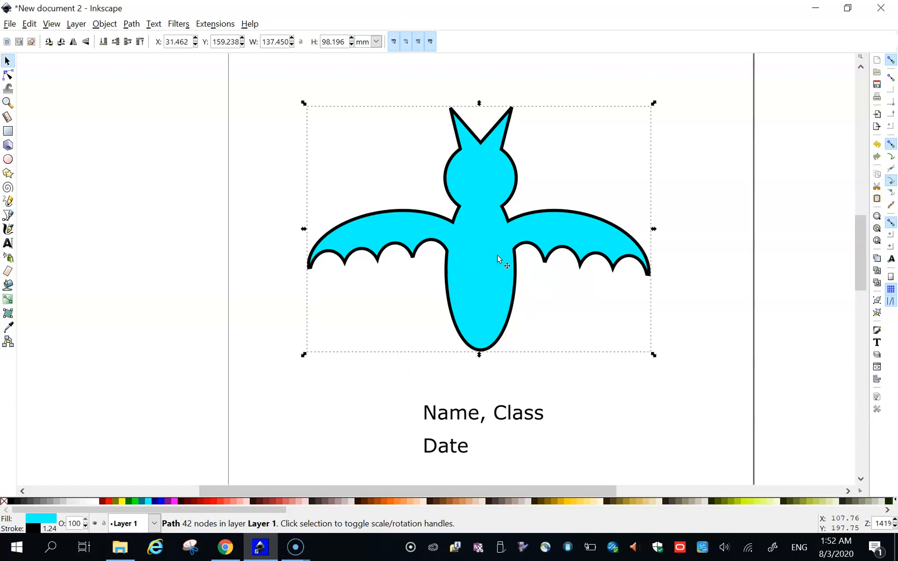
drag(654, 356, 454, 212)
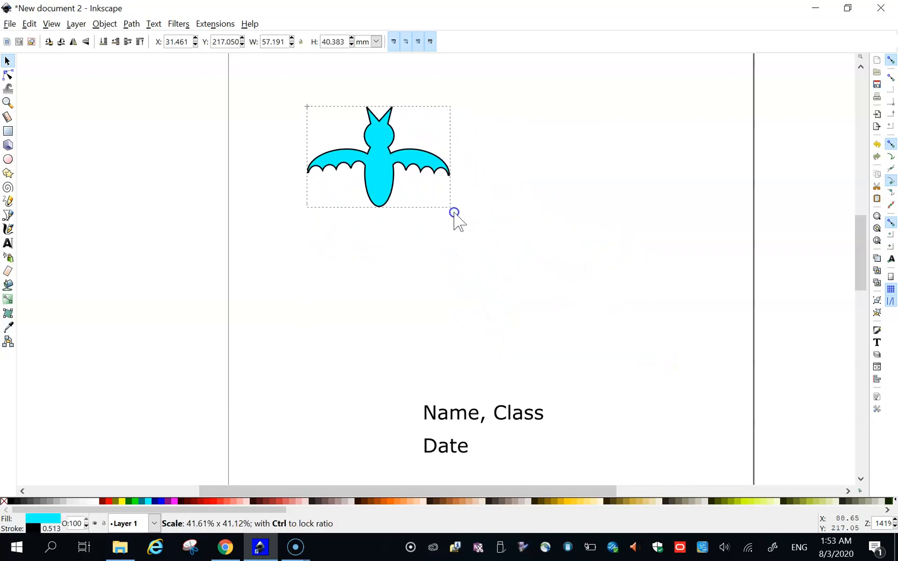
drag(397, 171, 149, 212)
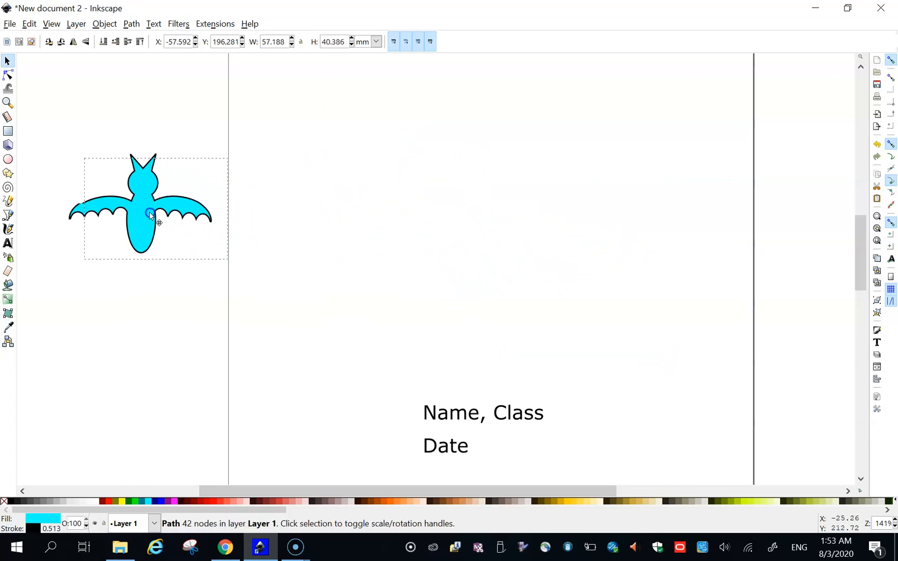
click(329, 204)
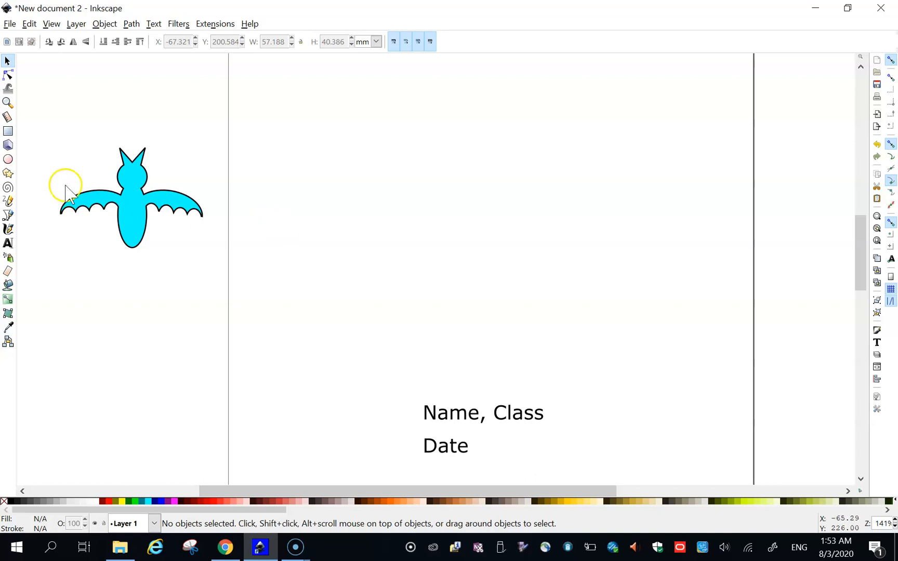
- Draw a wide purple ellipse on the page above the text and set its opacity to 100%
click(7, 159)
drag(349, 196, 613, 295)
click(84, 519)
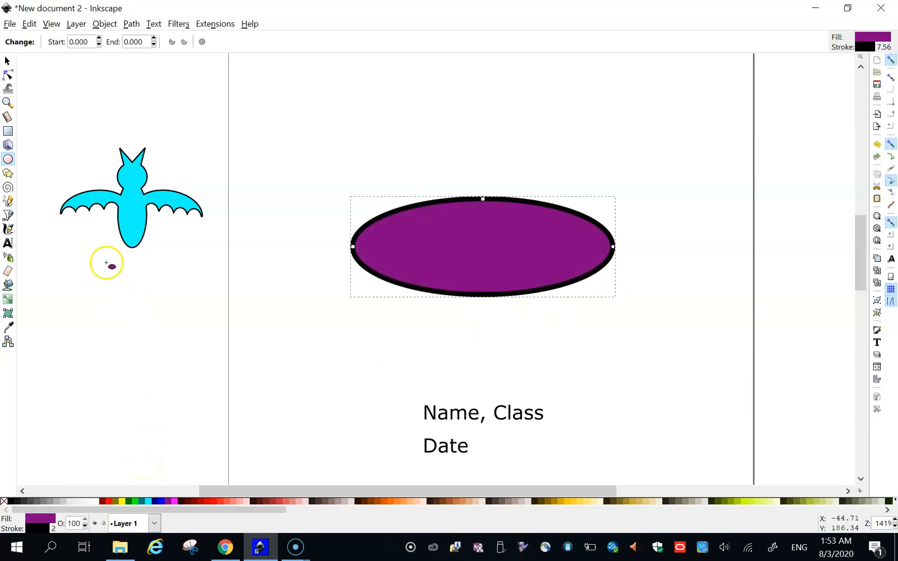
- Draw a circle about 27 by 29 mm at the purple ellipse's lower-left edge, filled light peach at 66% opacity
drag(336, 263, 400, 334)
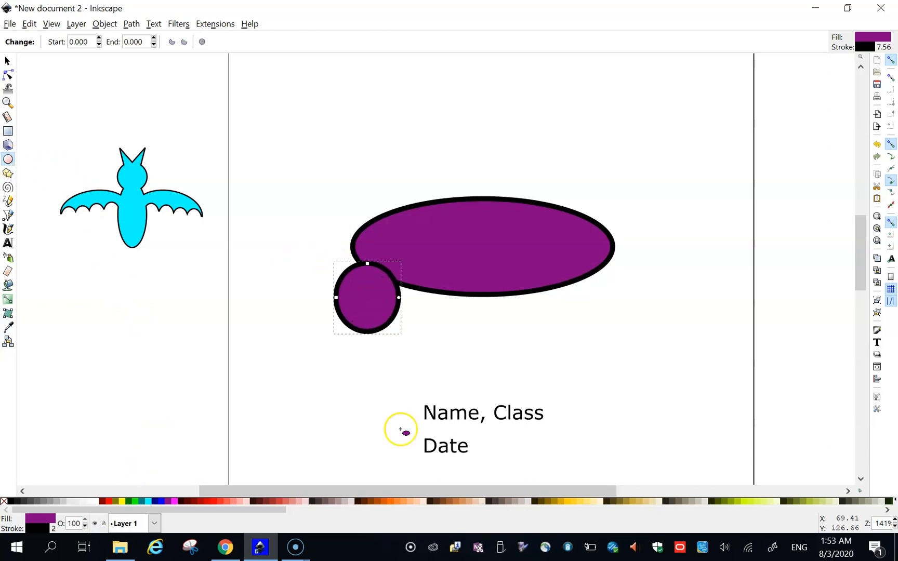
click(414, 502)
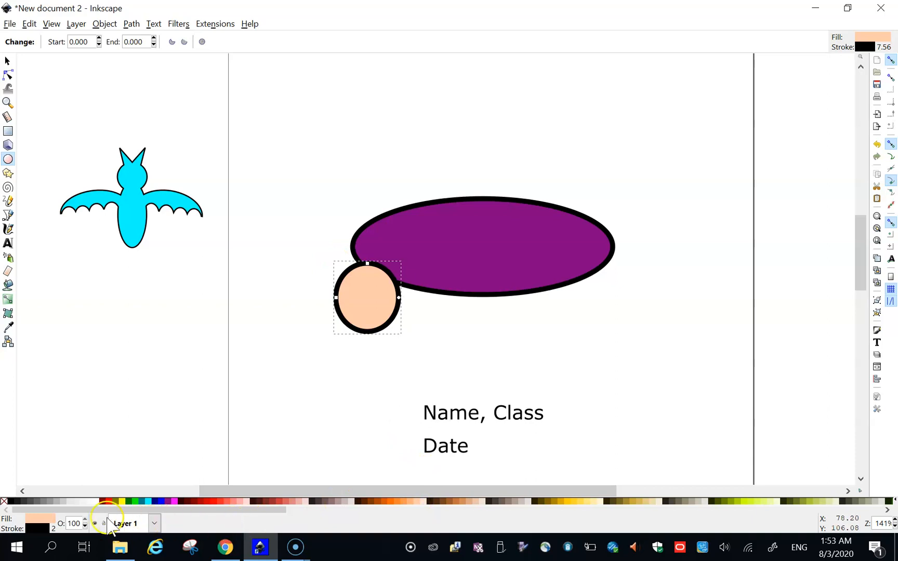
scroll(86, 525, down, 20)
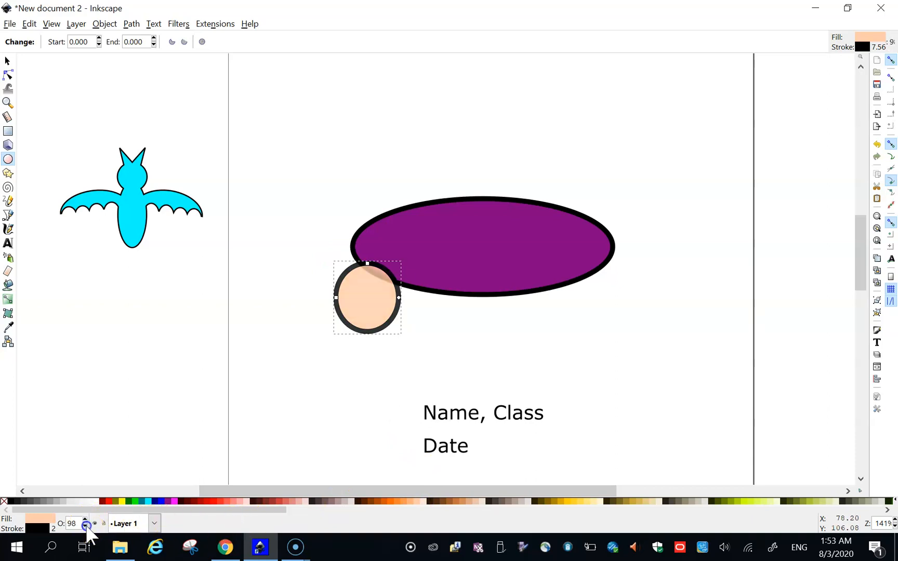
scroll(86, 526, up, 2)
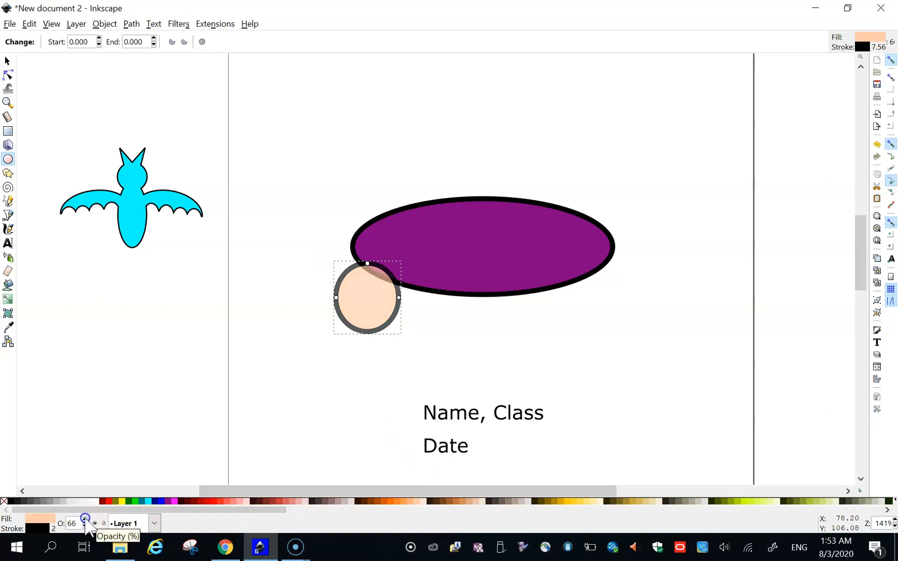
- Move the peach circle further onto the purple ellipse so it overlaps the ellipse's lower-left edge
click(8, 61)
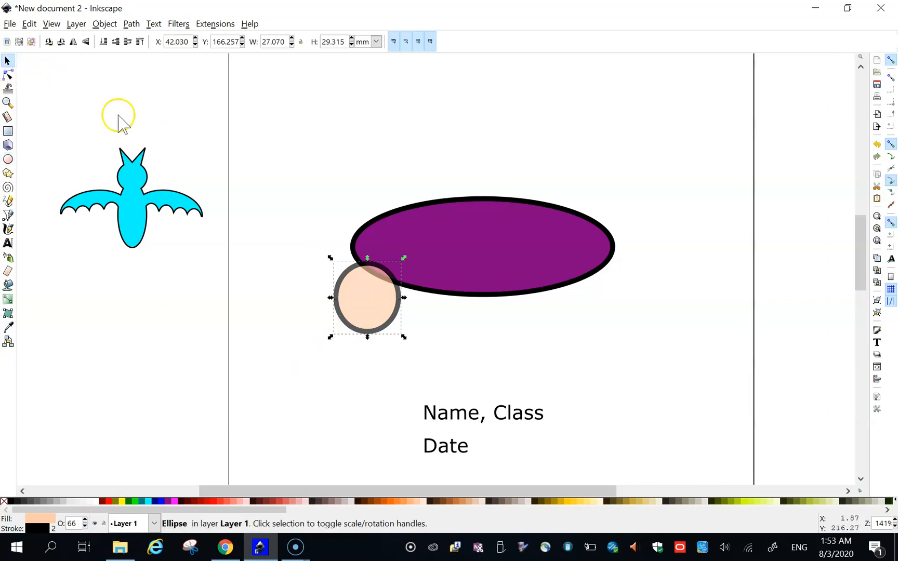
drag(360, 305, 383, 287)
click(406, 307)
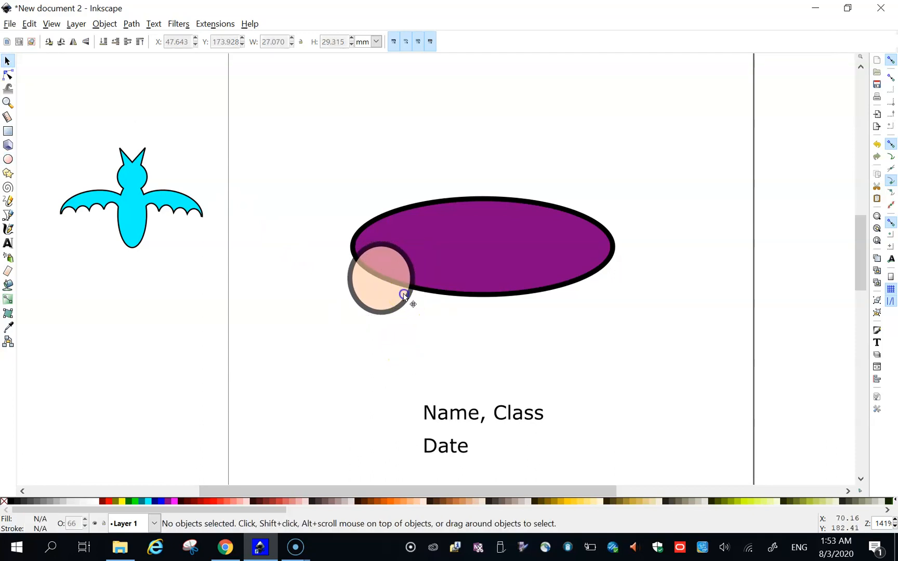
- Duplicate the peach circle three times, placing the overlapping copies in a row along the purple ellipse's lower edge
click(405, 296)
key(ctrl+d)
drag(395, 284, 494, 297)
key(ctrl+d)
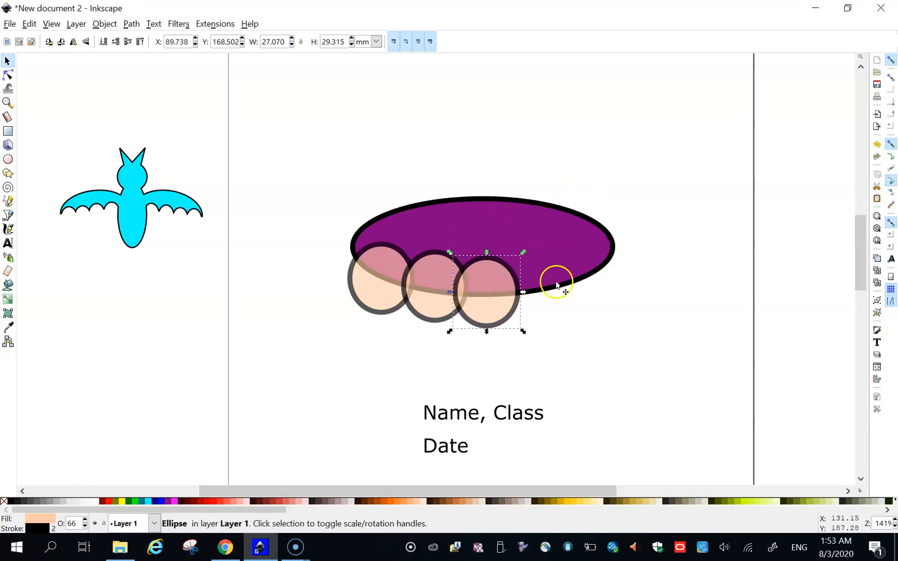
key(Home)
key(ctrl+d)
drag(492, 297, 541, 296)
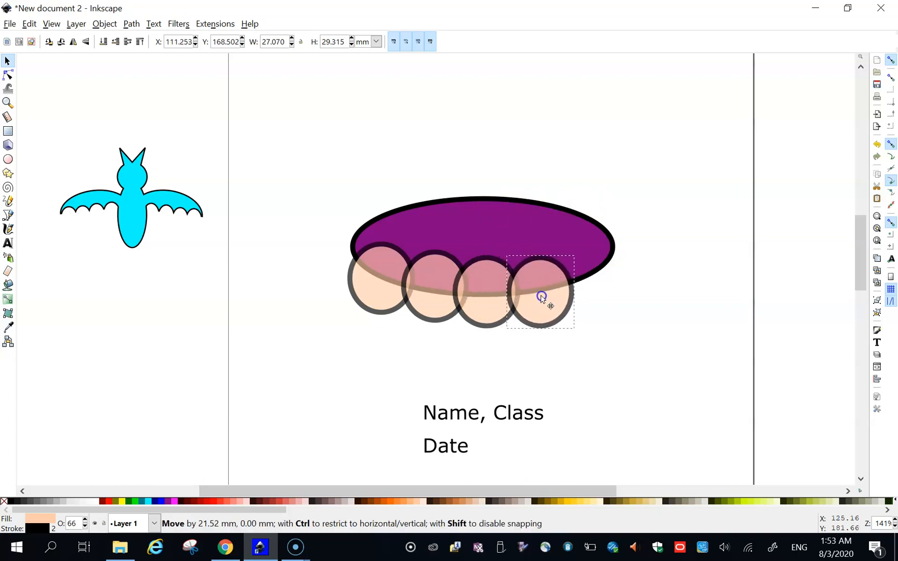
- Nudge the third and fourth peach circles slightly up and to the left
click(578, 381)
drag(490, 318, 483, 311)
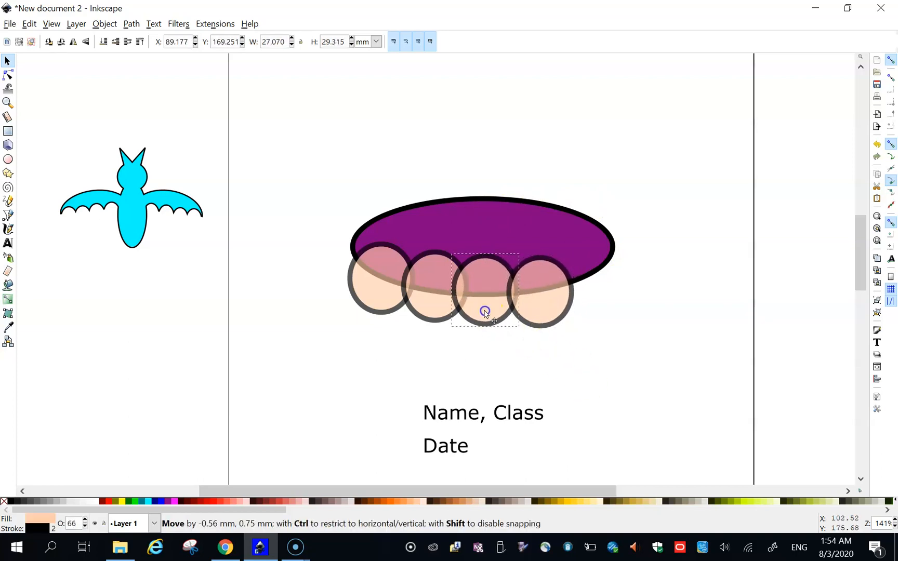
drag(543, 313, 540, 310)
click(576, 366)
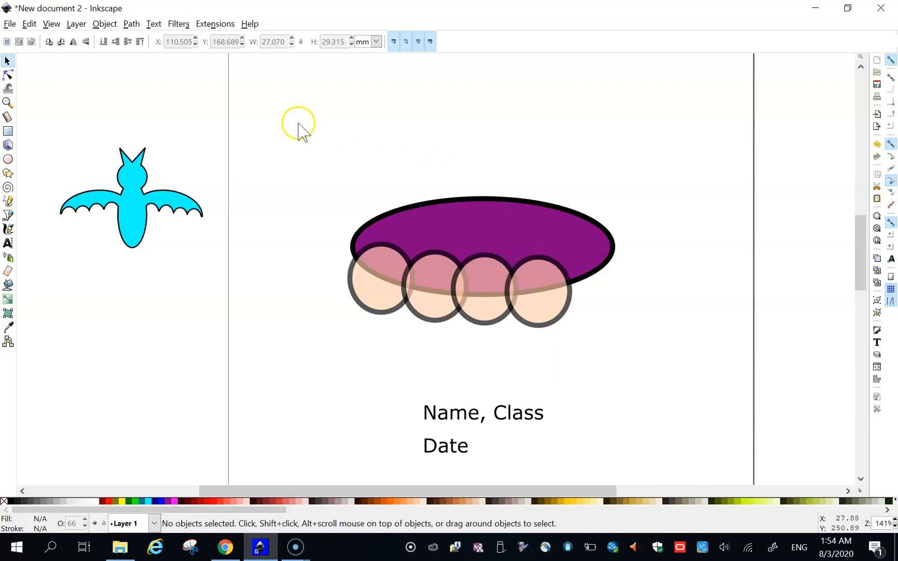
- Merge the four peach circles into one scalloped shape with Union
click(132, 24)
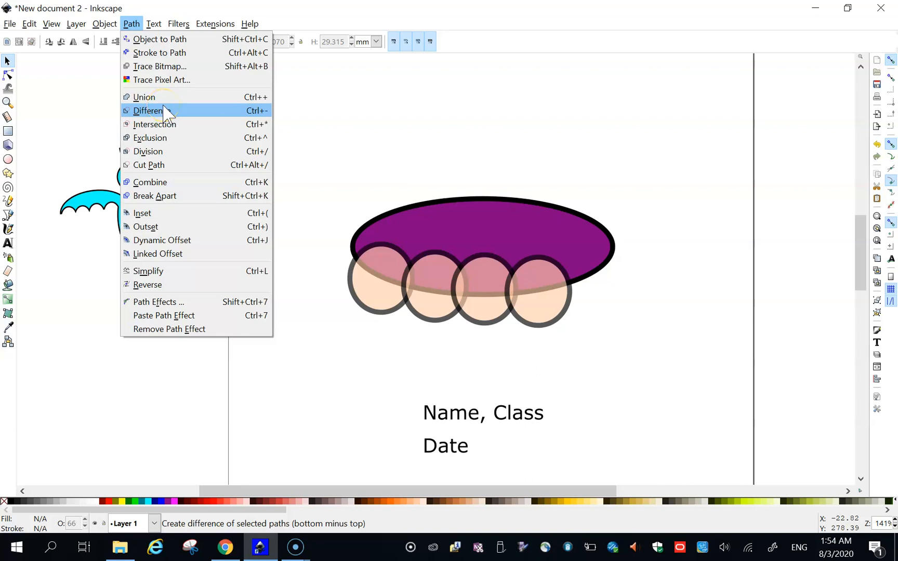
click(342, 169)
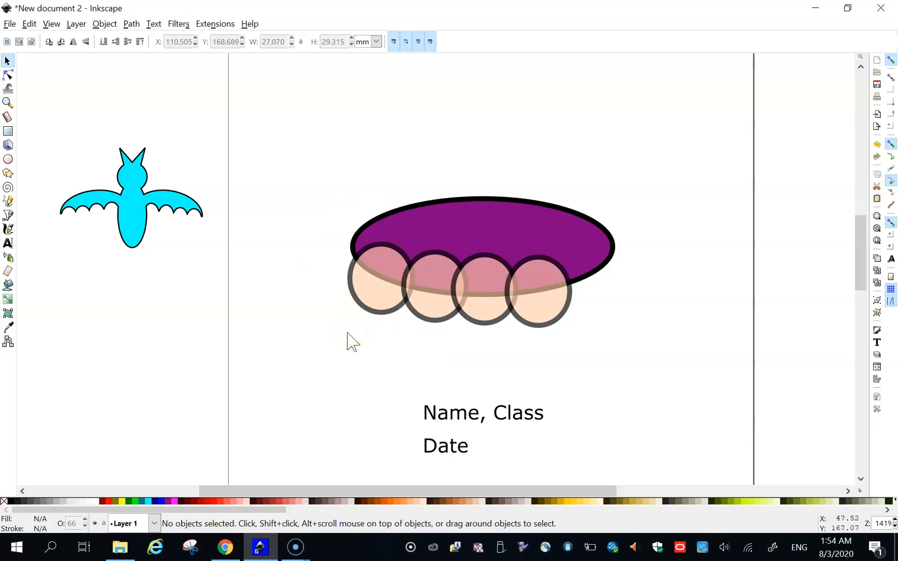
drag(337, 338, 585, 238)
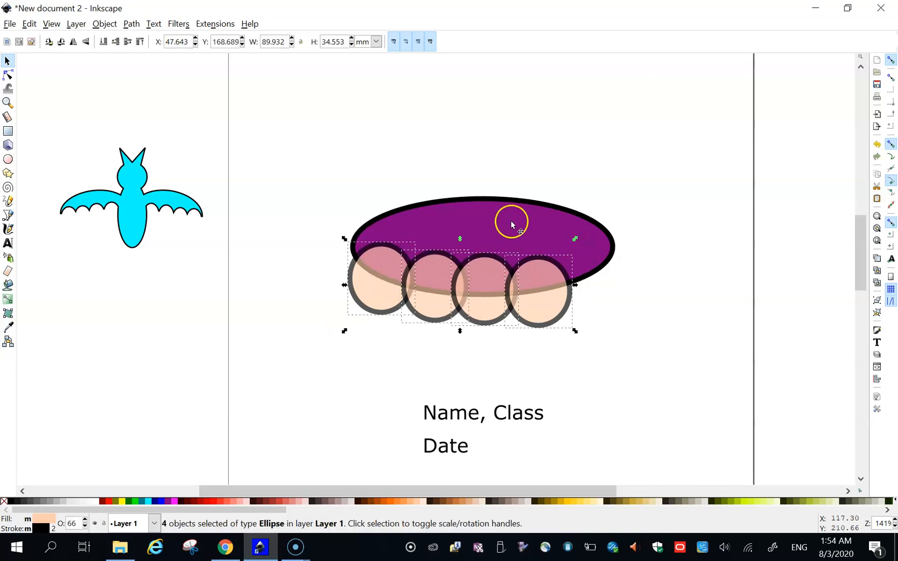
click(131, 24)
click(167, 99)
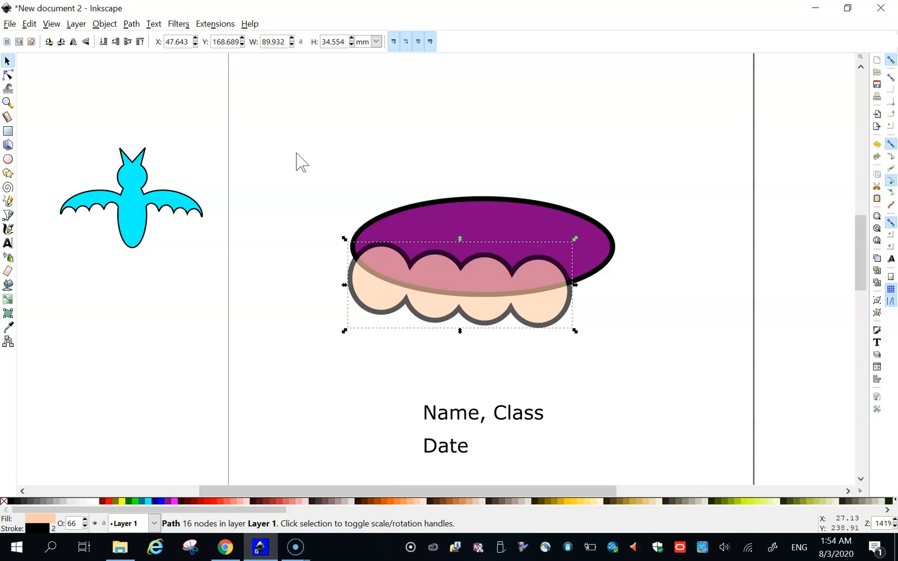
- Cut the merged circles out of the purple ellipse with Difference to form a scalloped wing
click(403, 223)
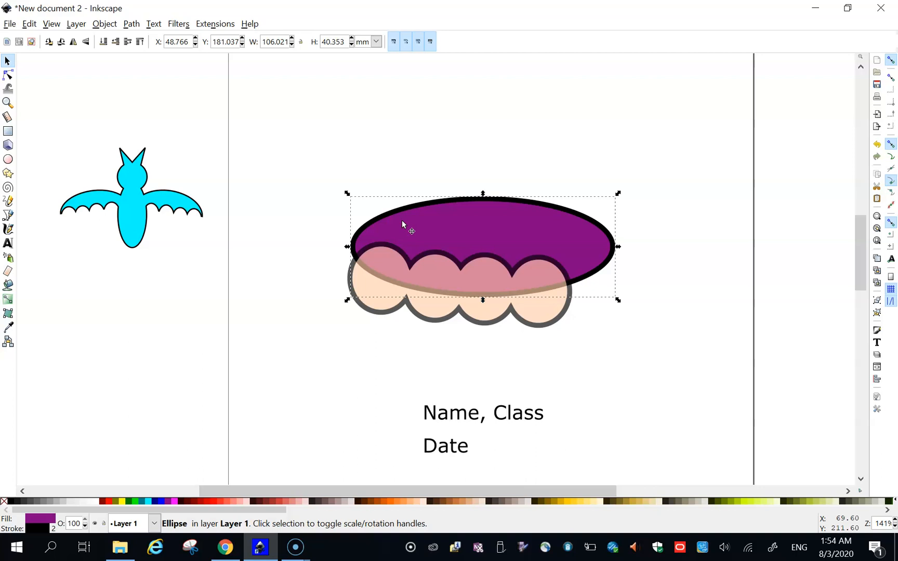
click(371, 165)
drag(303, 145, 673, 361)
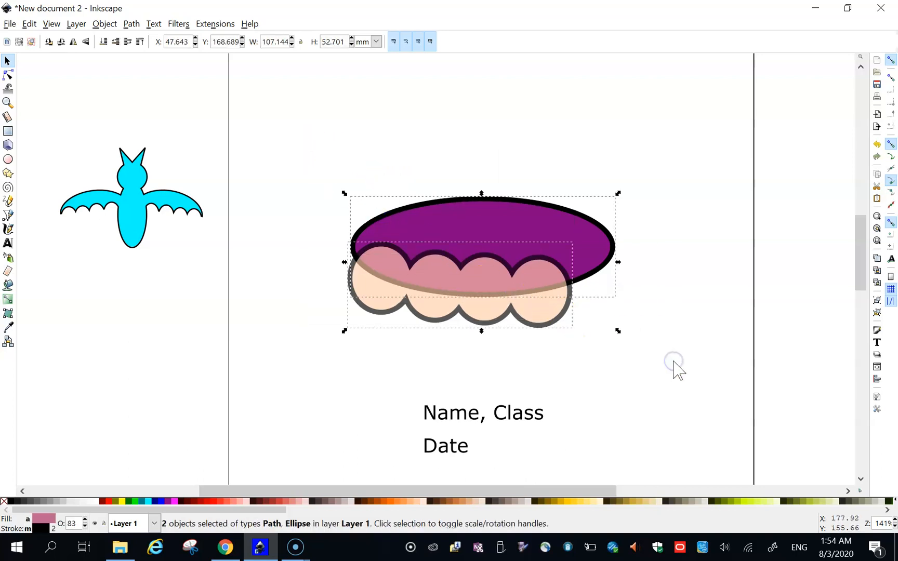
click(131, 24)
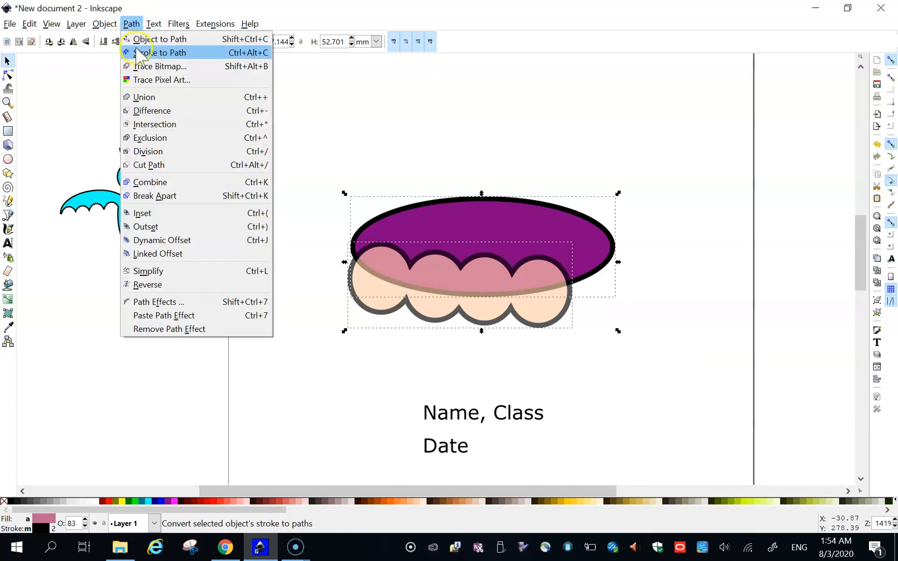
click(151, 111)
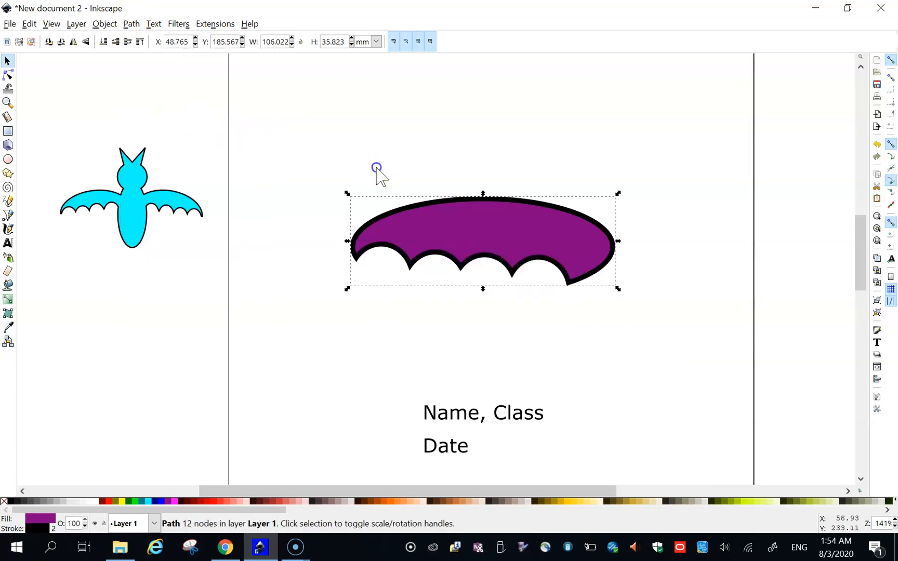
- Move the purple wing towards the page's left edge, to about X 4.8 mm and Y 188.6 mm
click(377, 167)
click(454, 226)
drag(540, 238, 462, 236)
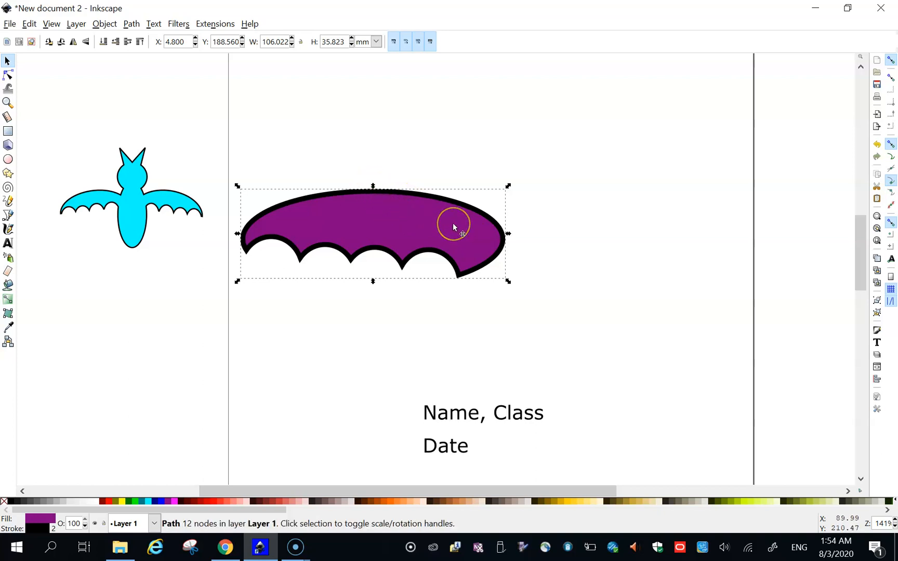
- Duplicate the wing, place the copy to its right and flip the copy horizontally
key(ctrl+d)
drag(453, 224, 710, 222)
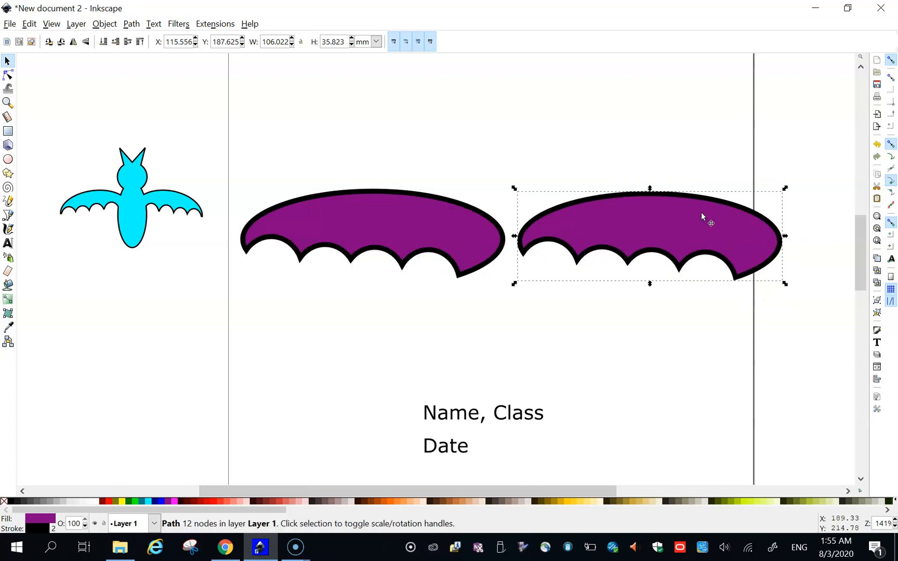
click(72, 45)
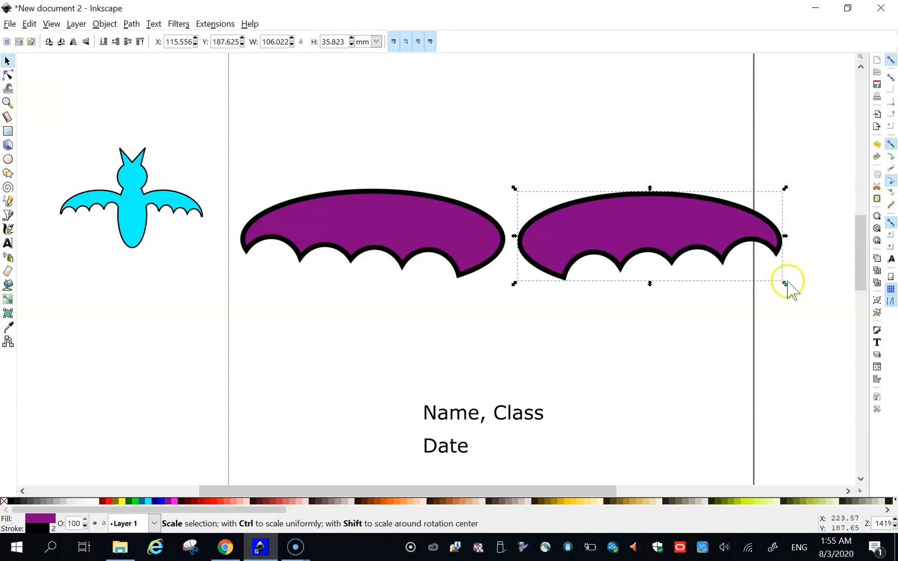
- Scale down both wings, the right one to about 88 by 29 mm, and move them together so their inner ends overlap
drag(785, 284, 739, 266)
drag(437, 202, 437, 203)
drag(237, 281, 300, 253)
drag(463, 213, 444, 220)
drag(607, 241, 568, 236)
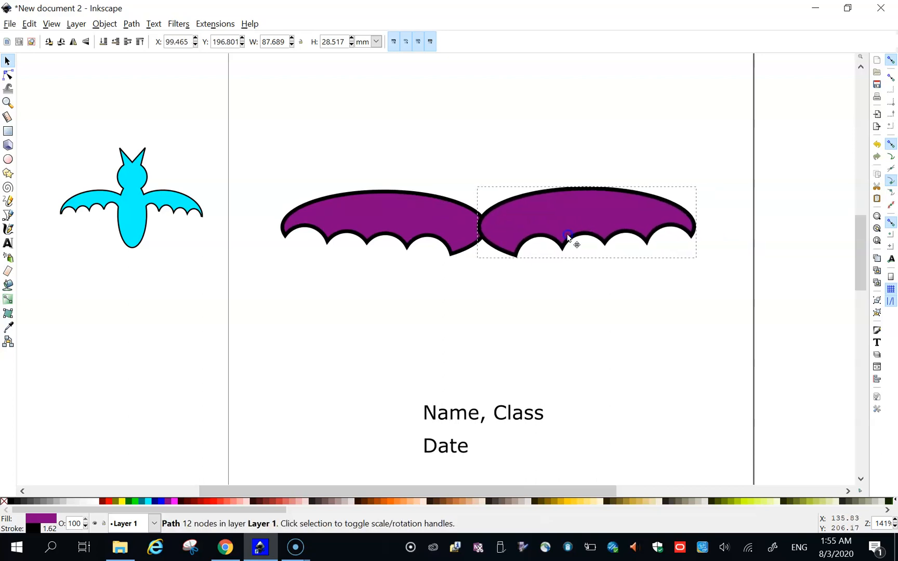
click(546, 296)
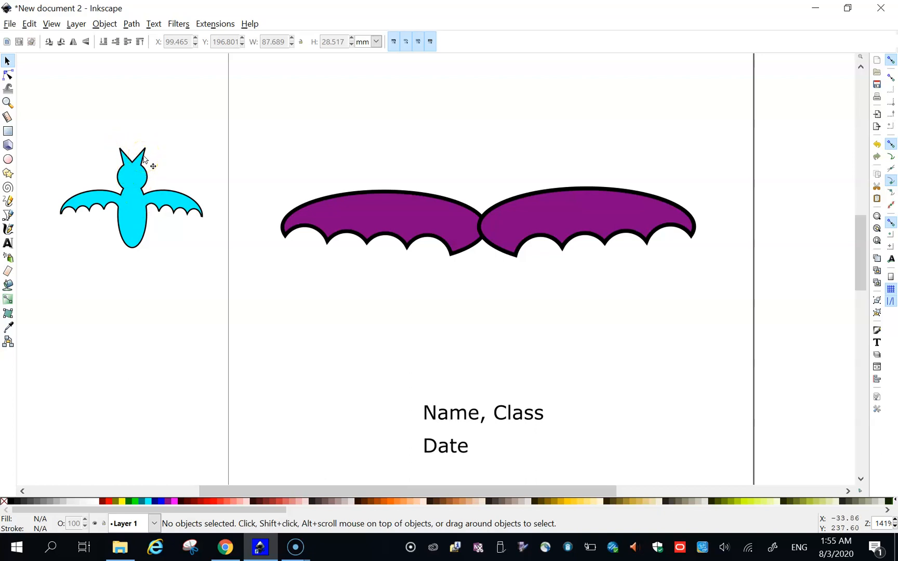
- Draw a head circle about 34 by 32 mm where the wings meet and a tall, narrow body ellipse extending below them
click(8, 160)
drag(453, 147, 532, 220)
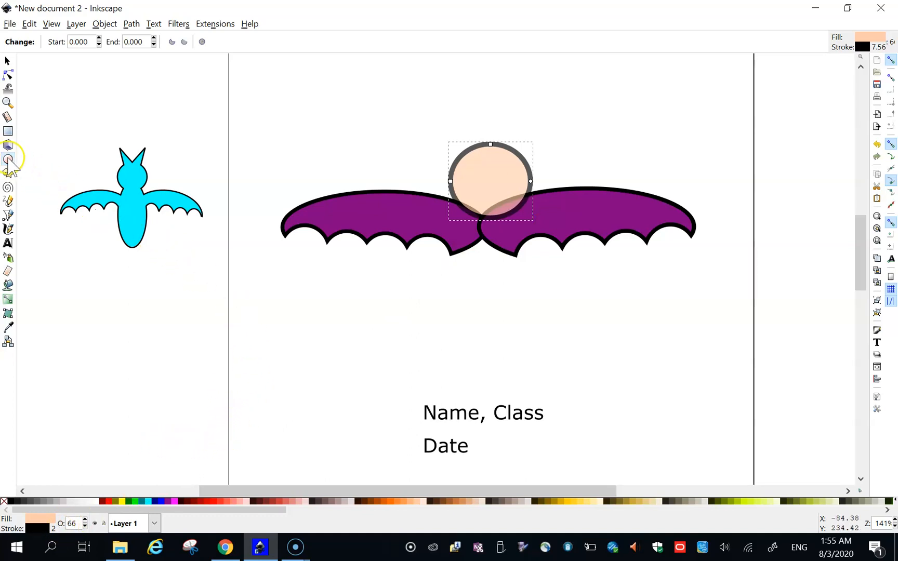
mouse_move(471, 166)
mouse_down()
mouse_move(504, 254)
mouse_move(525, 371)
mouse_move(535, 377)
mouse_move(535, 368)
mouse_up()
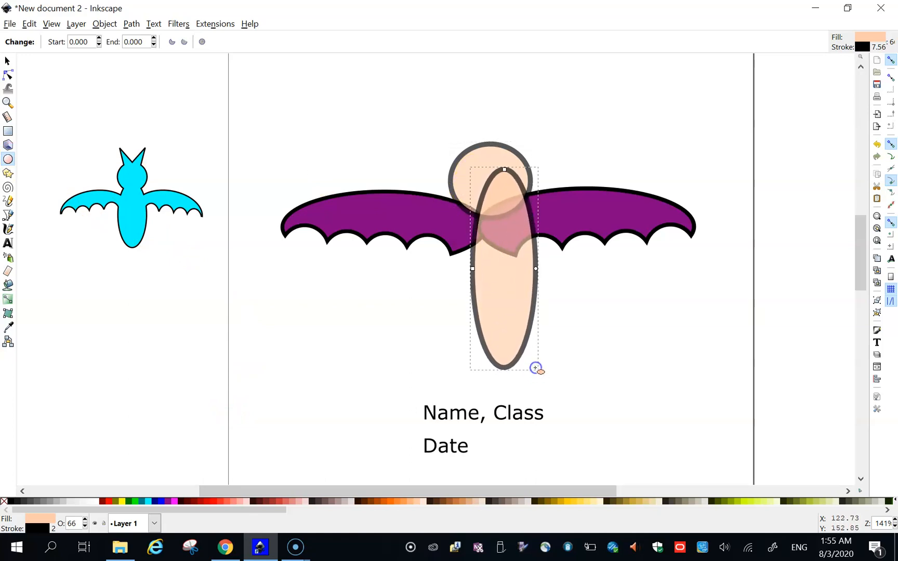
- Centre the body ellipse over the wing joint and raise the head circle so it overlaps the body's upper end
click(7, 61)
drag(509, 294, 487, 294)
drag(499, 156, 495, 133)
click(559, 128)
- Draw a closed straight-line path with two pointed ears on top of the head, its base inside the head circle
scroll(564, 136, up, 1)
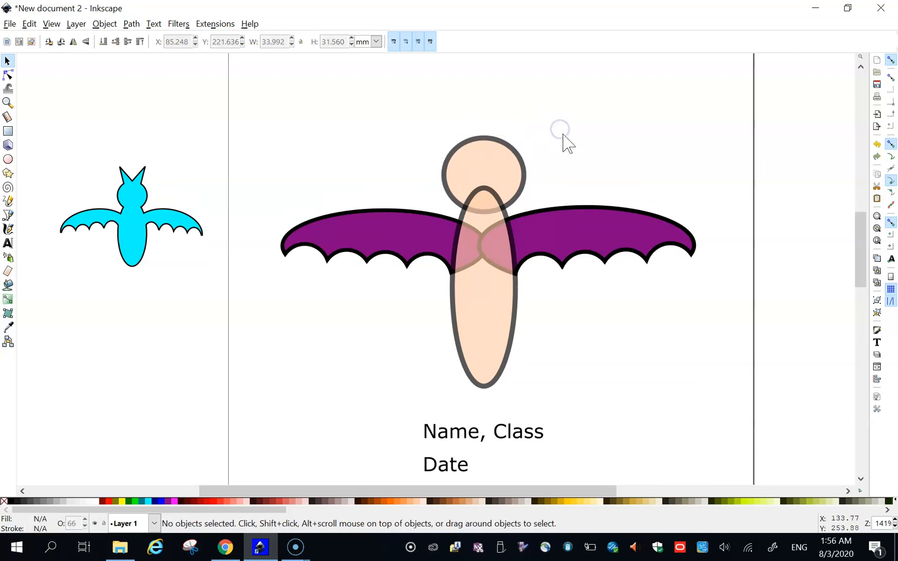
scroll(563, 136, up, 1)
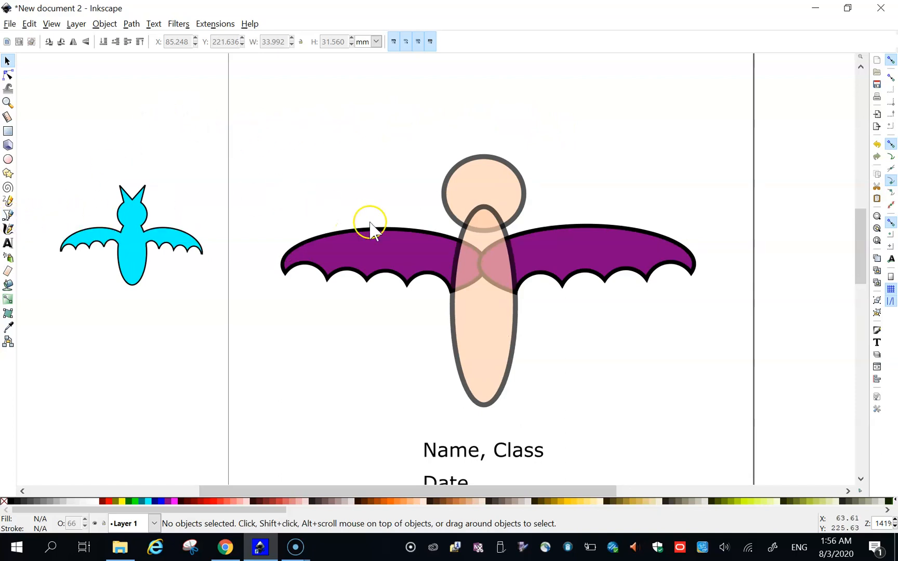
ctrl+scroll(457, 155, up, 3)
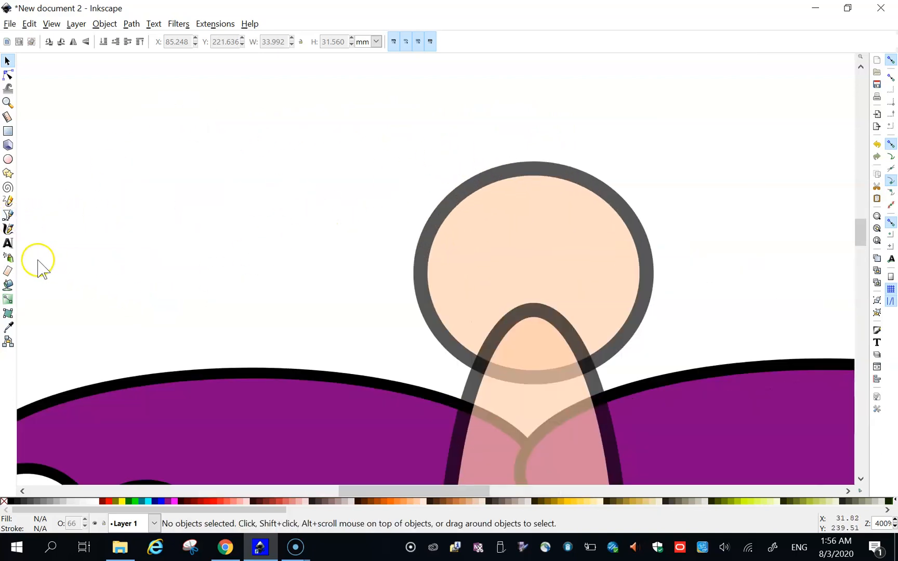
click(8, 215)
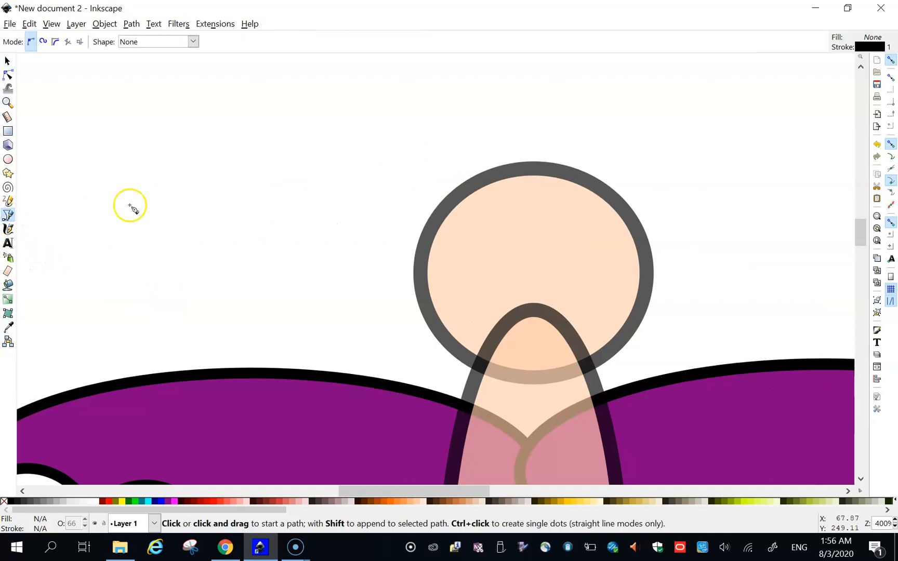
click(495, 214)
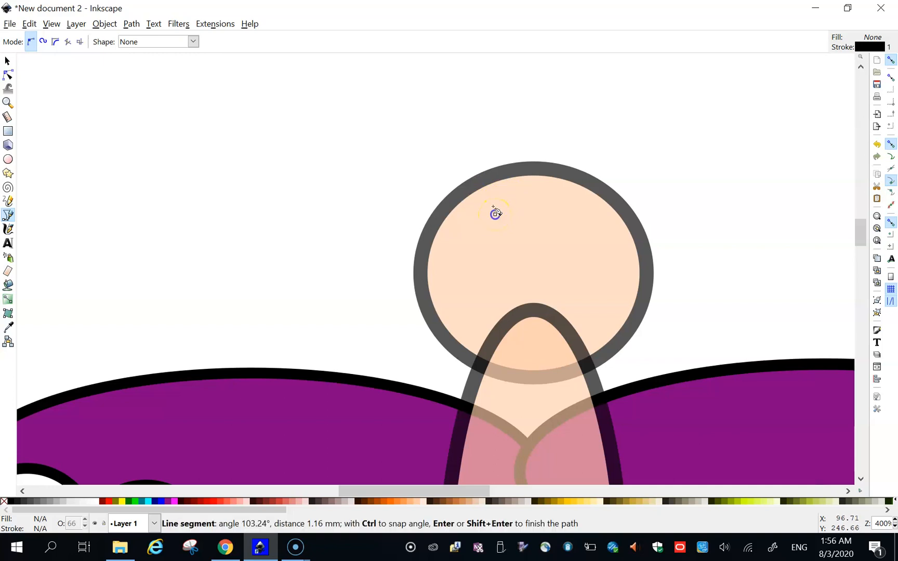
click(447, 67)
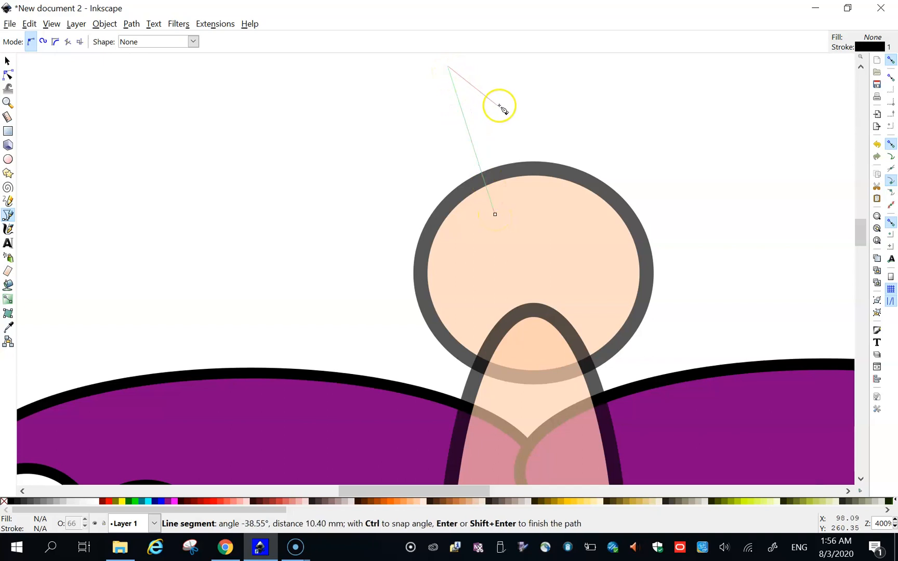
click(531, 174)
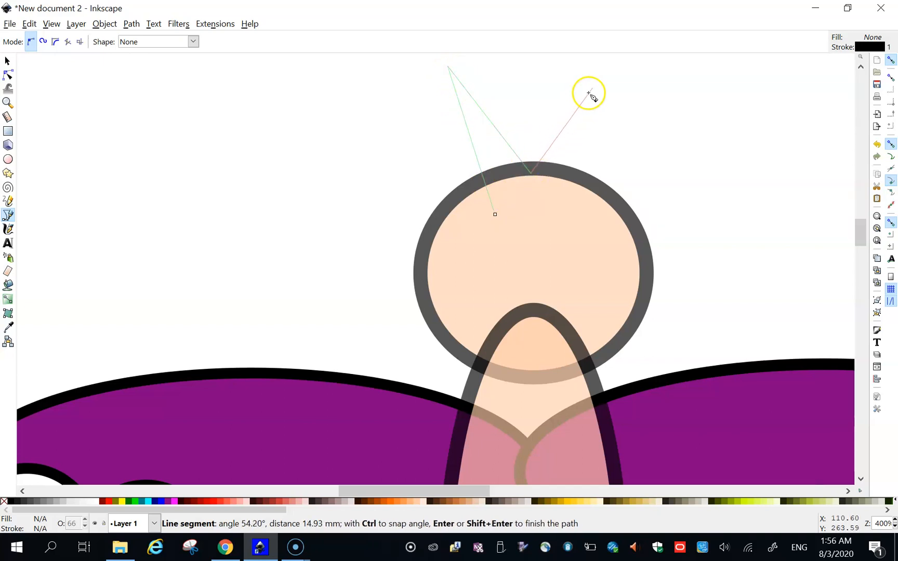
click(618, 62)
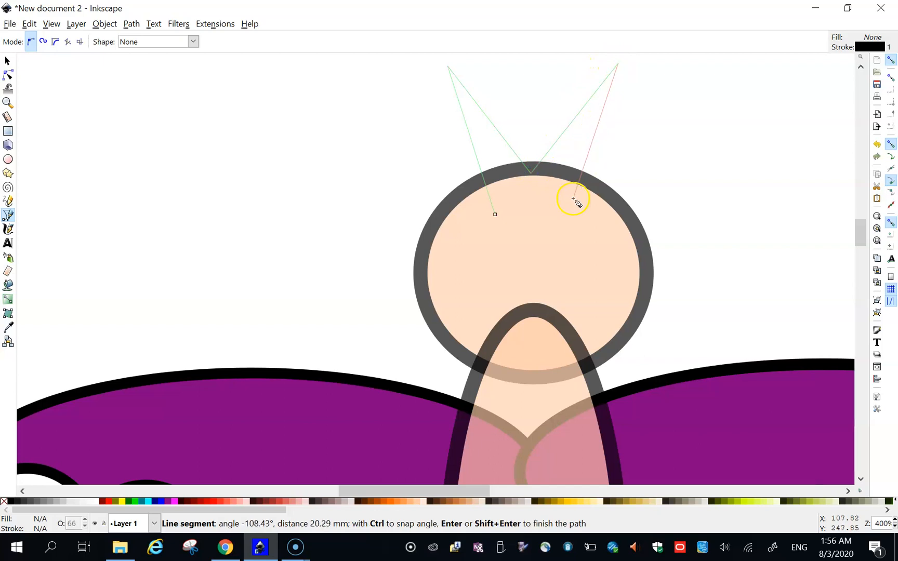
click(573, 220)
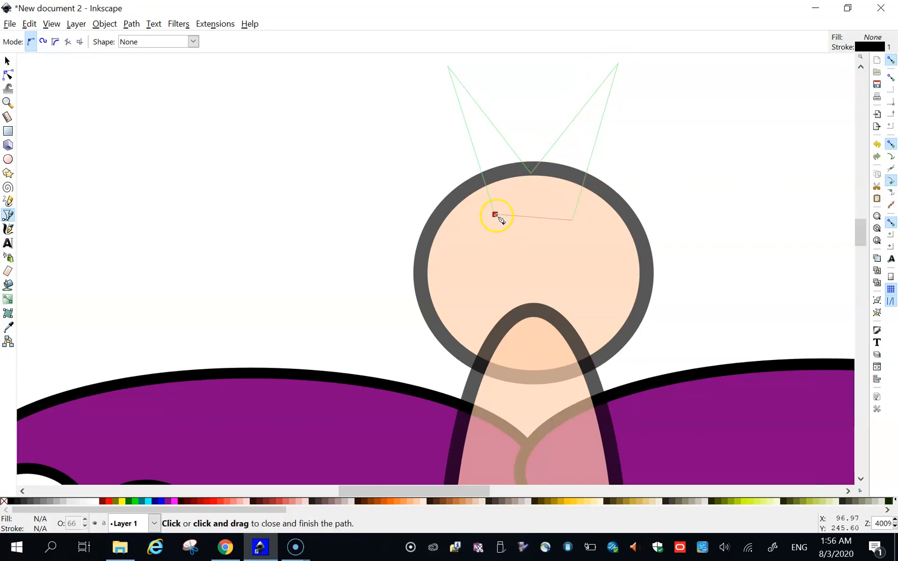
click(495, 215)
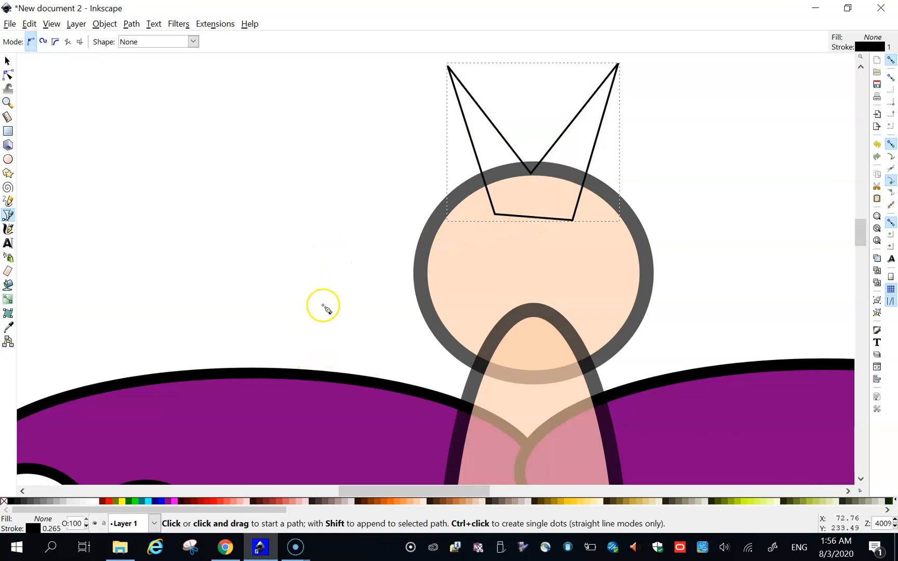
- Merge the ears, head circle and body ellipse into one shape with Union
ctrl+scroll(366, 237, down, 3)
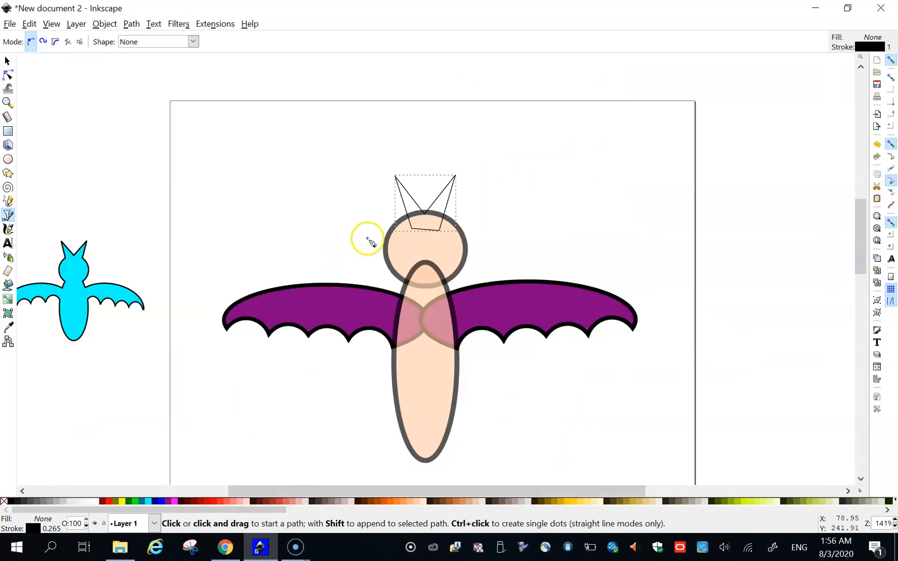
scroll(368, 239, down, 2)
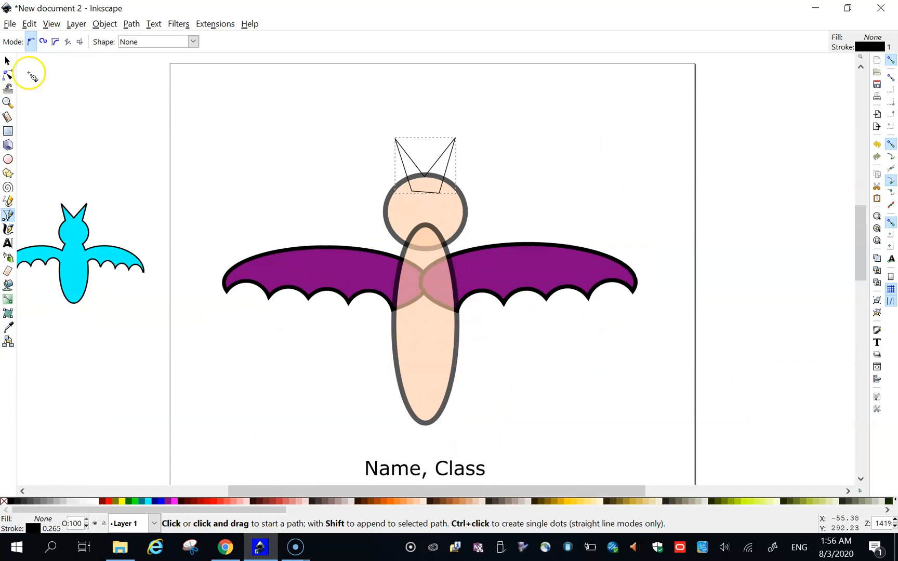
click(7, 61)
click(357, 128)
drag(363, 107, 488, 445)
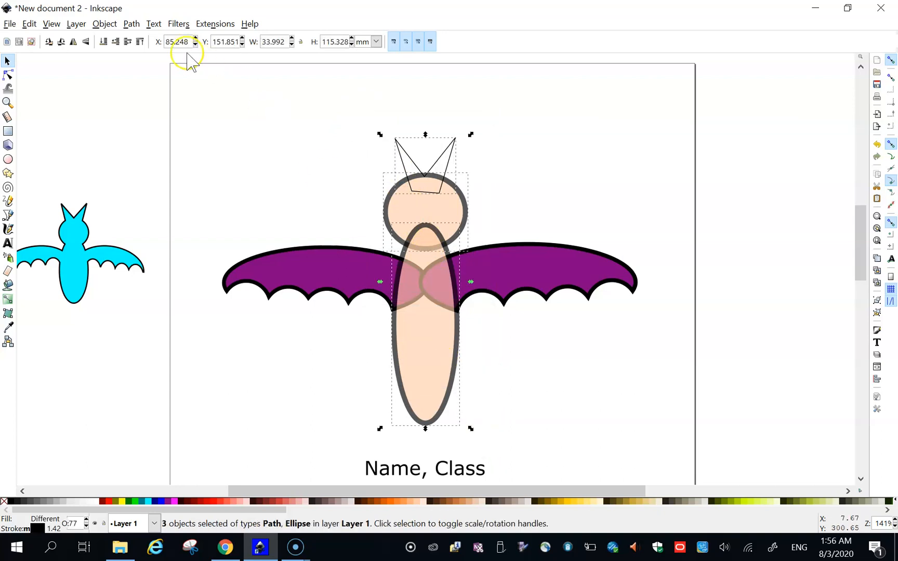
click(131, 23)
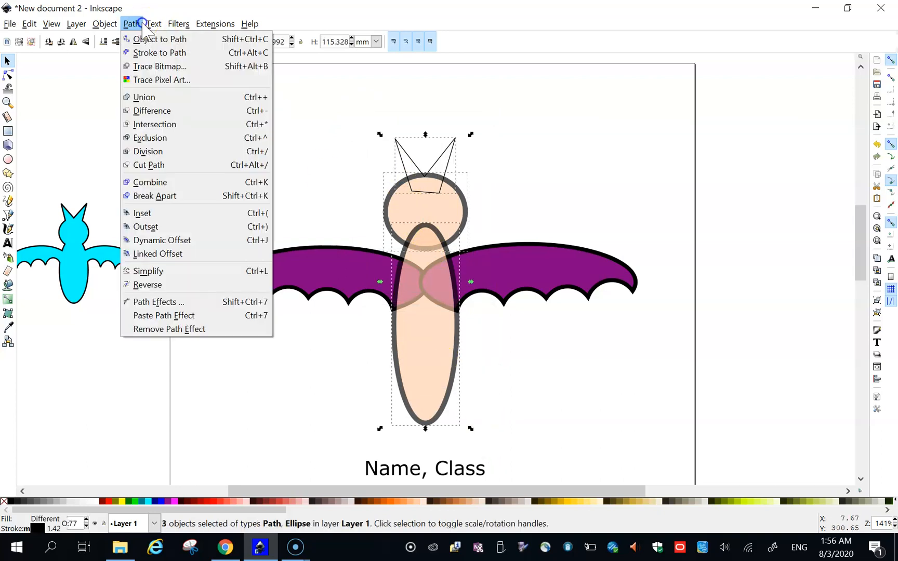
click(157, 98)
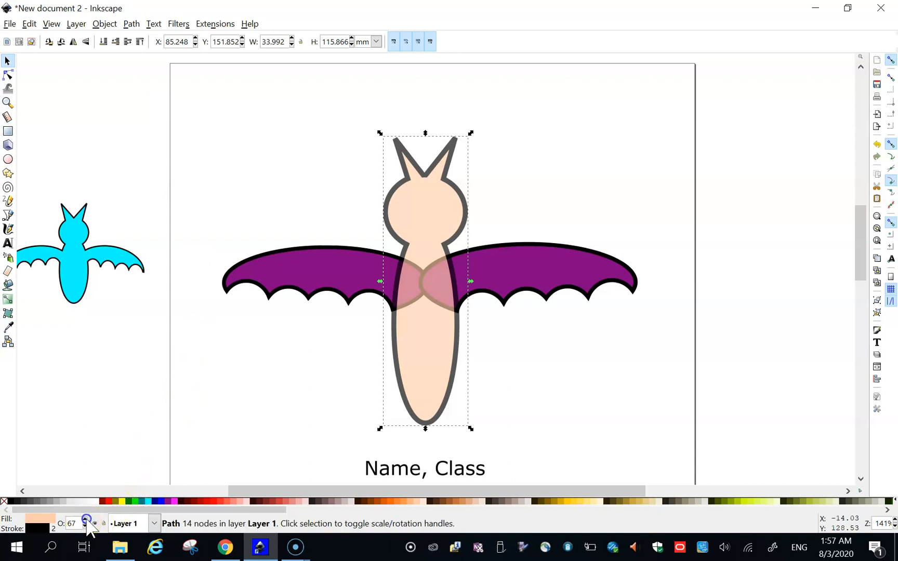
- Set the merged body shape's opacity to 100%
scroll(86, 520, up, 10)
scroll(86, 521, up, 20)
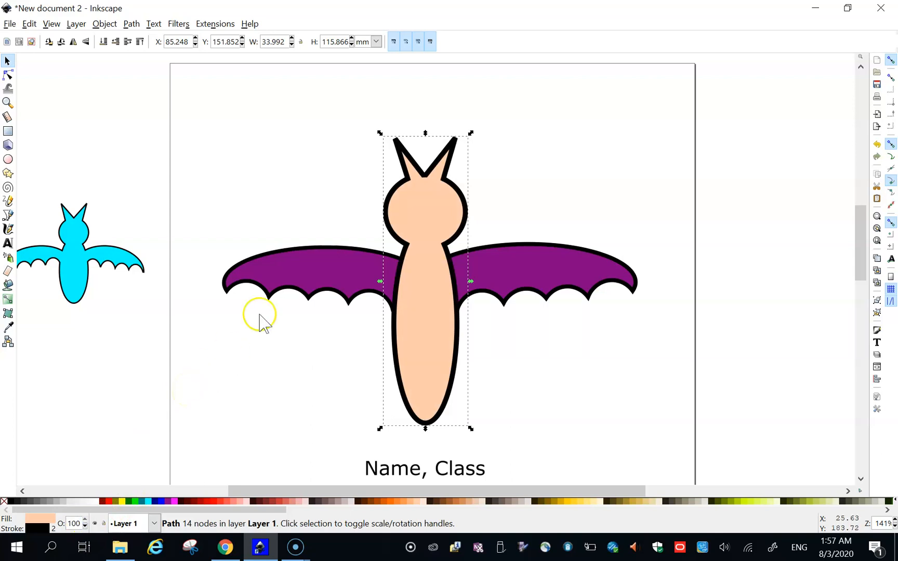
click(334, 179)
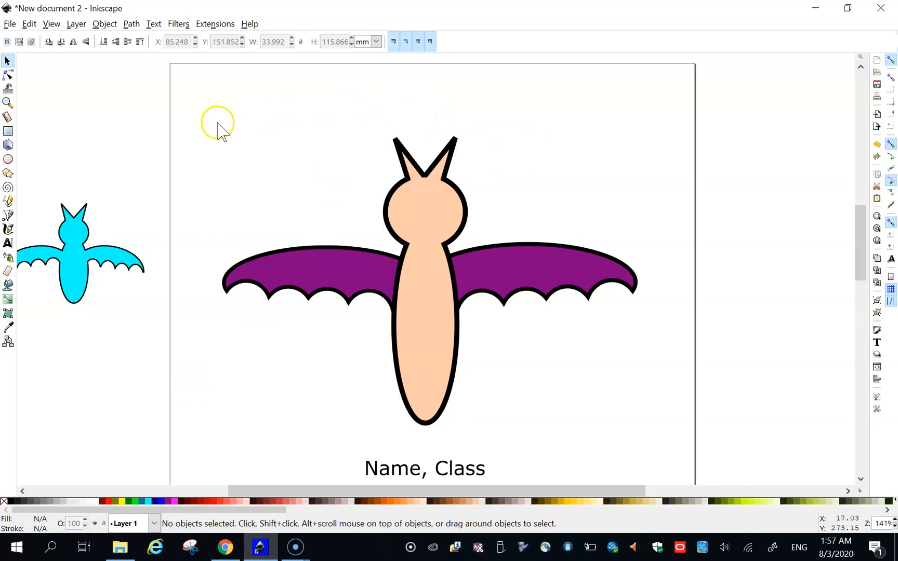
- Merge both wings and the body into a single bat shape with Union
drag(199, 105, 663, 438)
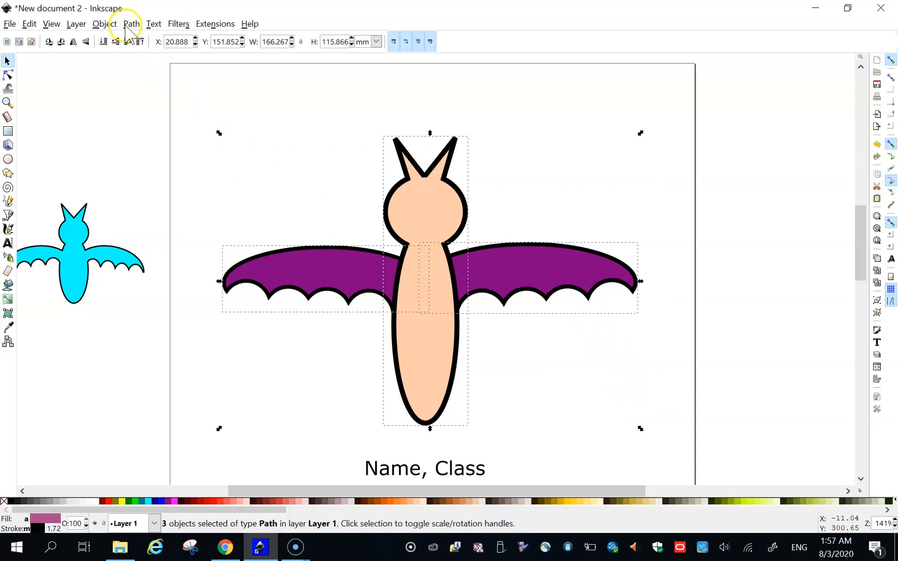
click(130, 24)
click(159, 96)
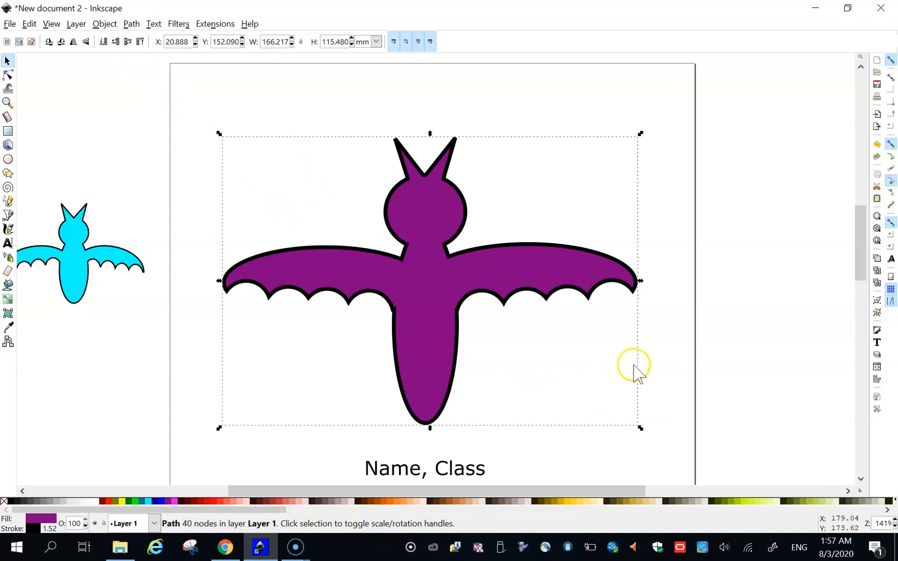
click(681, 340)
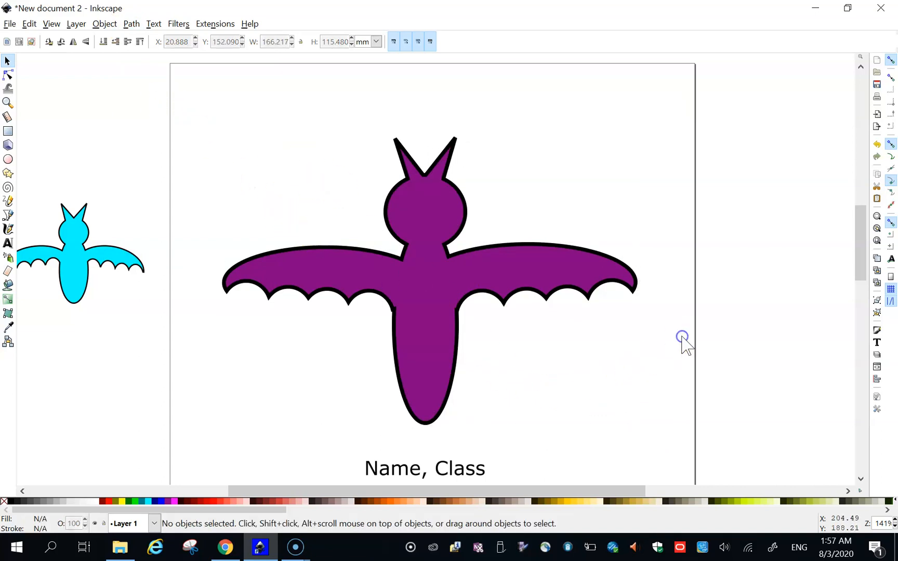
- Delete the small cyan bat beside the page
click(131, 261)
key(Delete)
scroll(131, 265, down, 2)
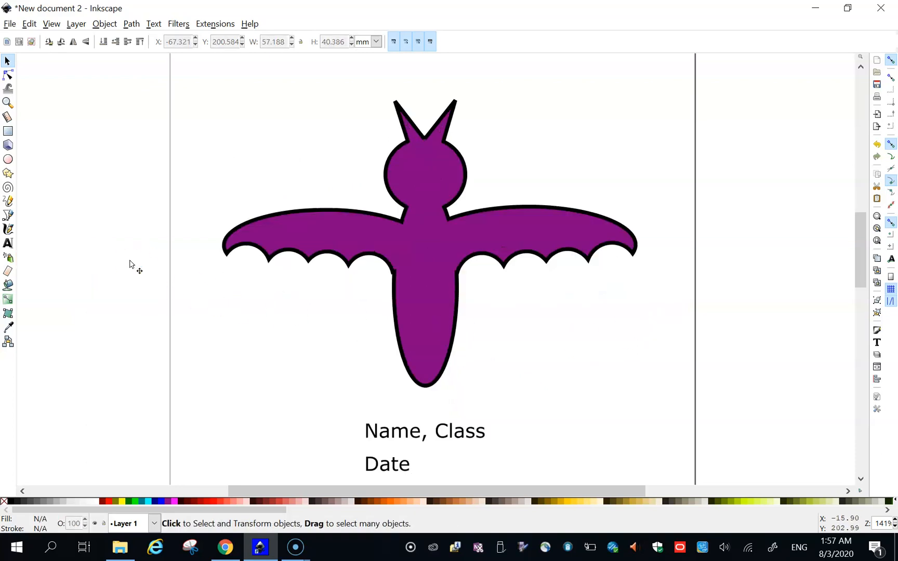